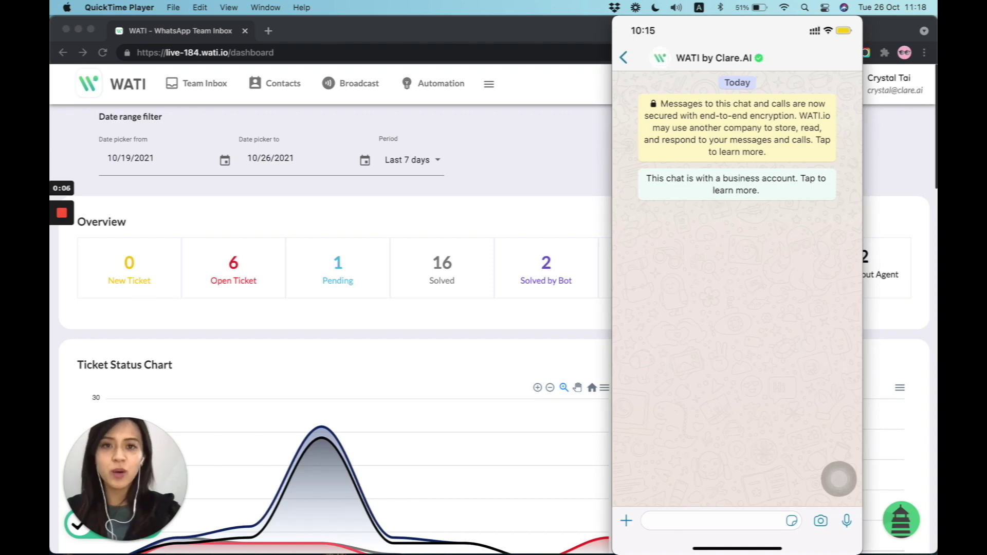
# Play List message.mp4 to 00:18, then close QuickTime to reveal the WATI dashboard.
pyautogui.moveTo(659, 396)
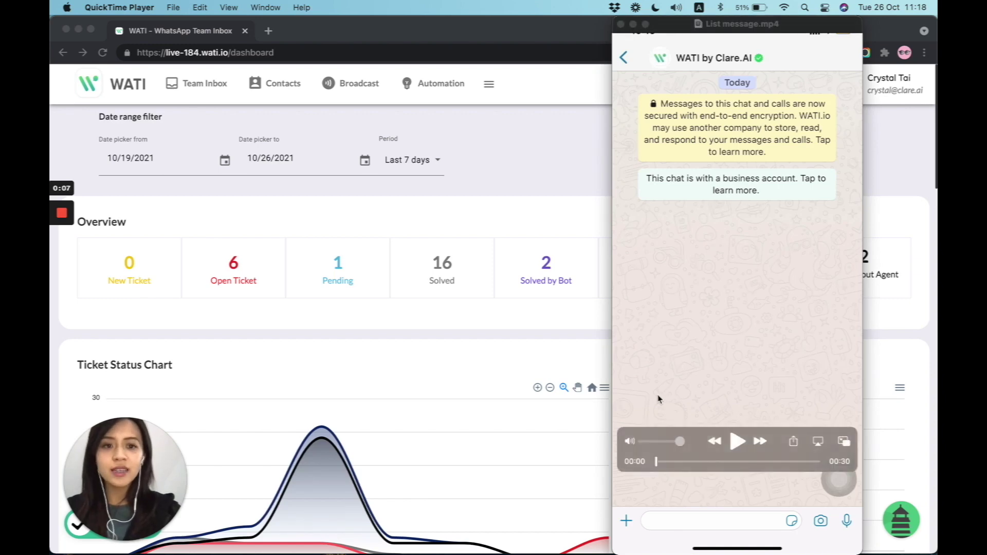
pyautogui.click(744, 445)
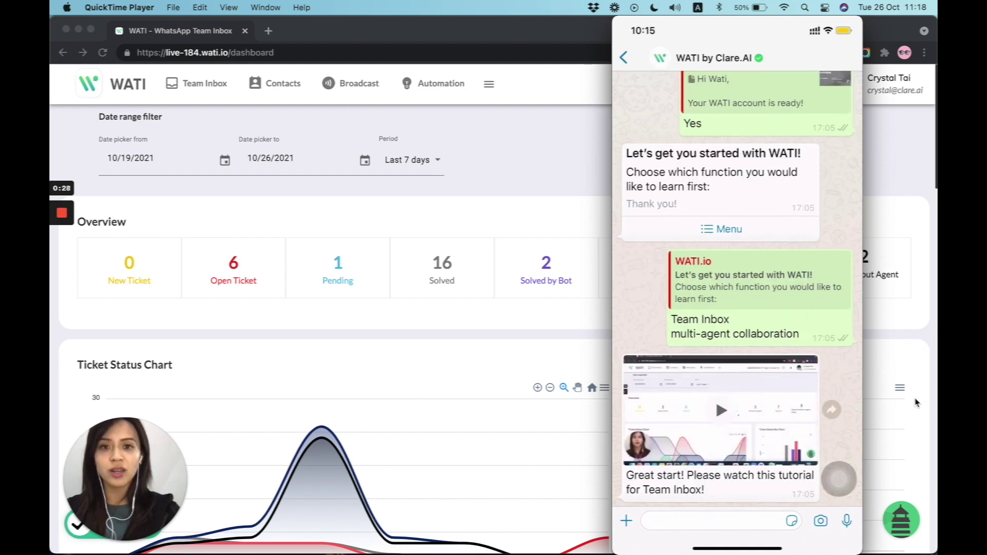
pyautogui.moveTo(805, 462)
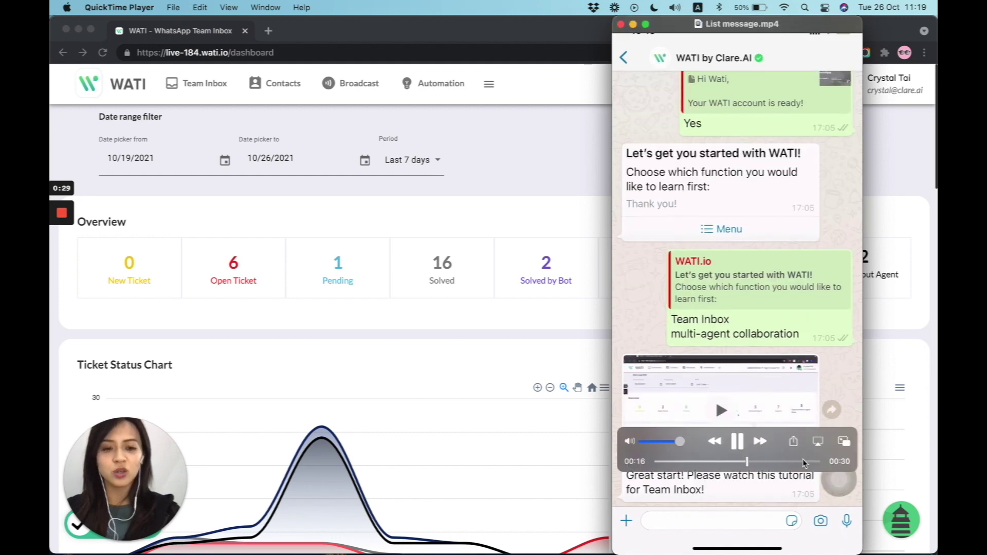
pyautogui.click(737, 443)
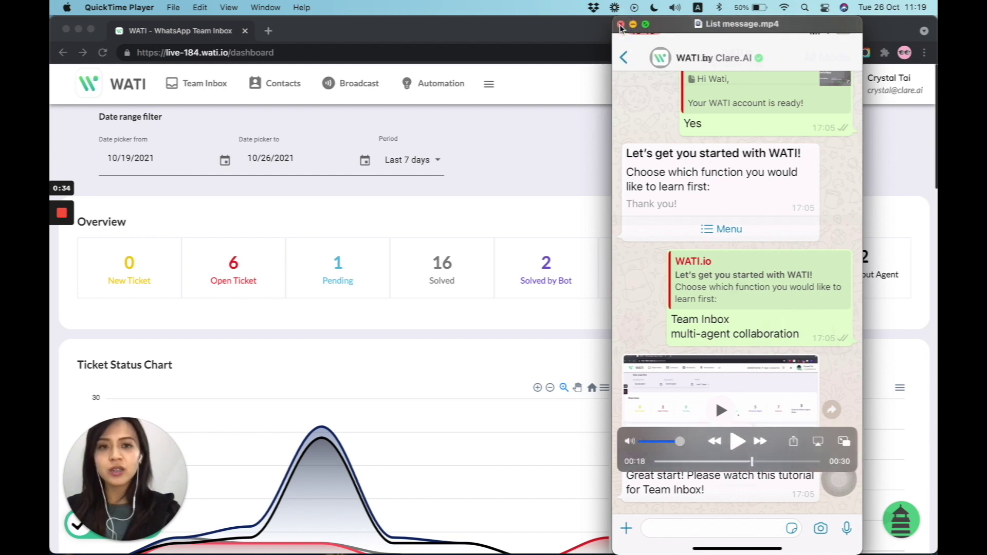
pyautogui.click(620, 25)
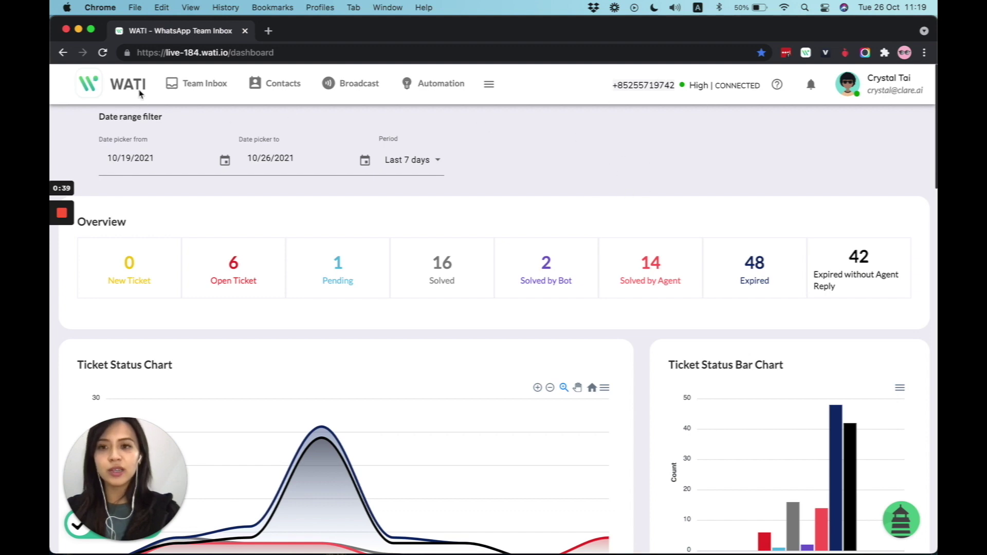
# Go to Automation > Flows to reach the Flowbuilder Templates gallery.
pyautogui.click(434, 88)
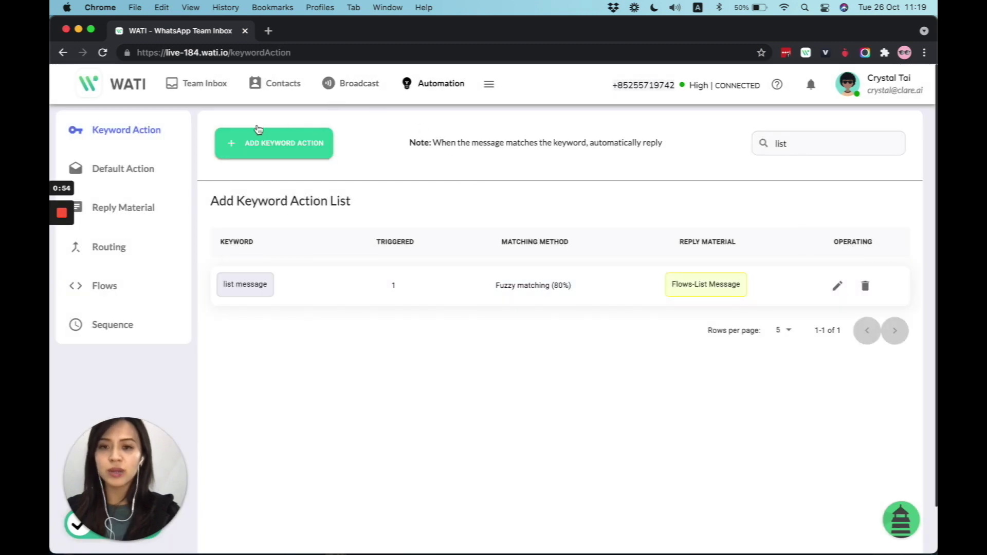
pyautogui.click(271, 147)
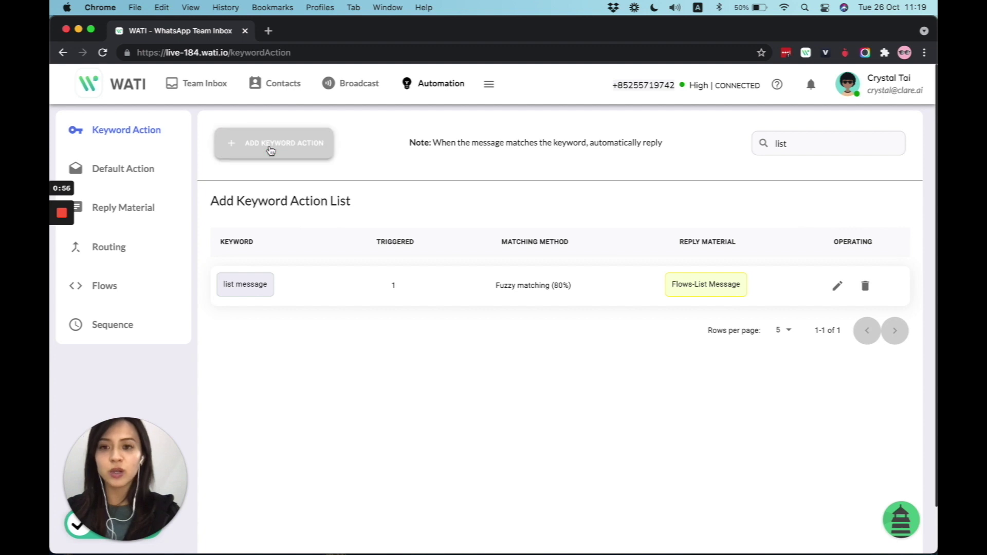
pyautogui.click(109, 289)
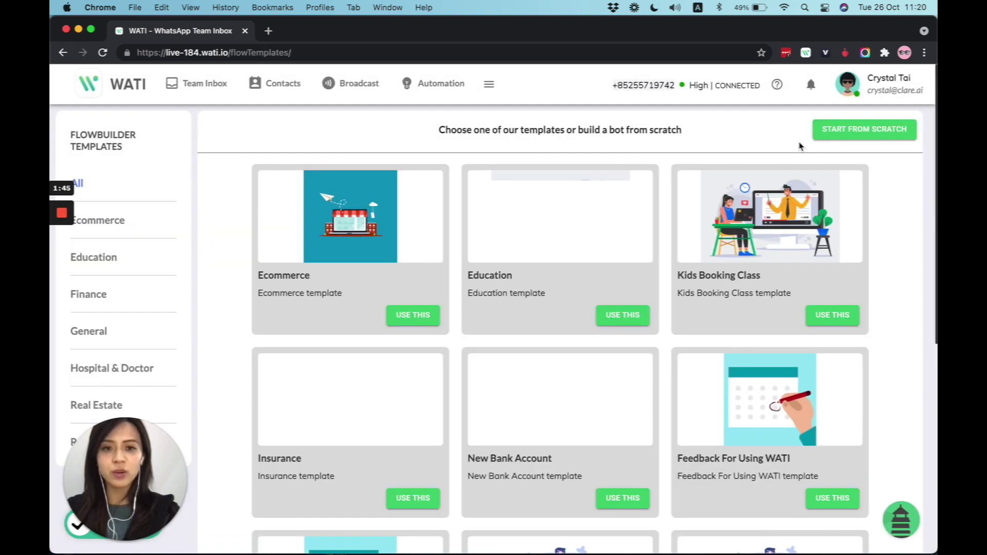
# Start a flow from scratch named 'List test' and add it.
pyautogui.click(875, 131)
pyautogui.click(858, 134)
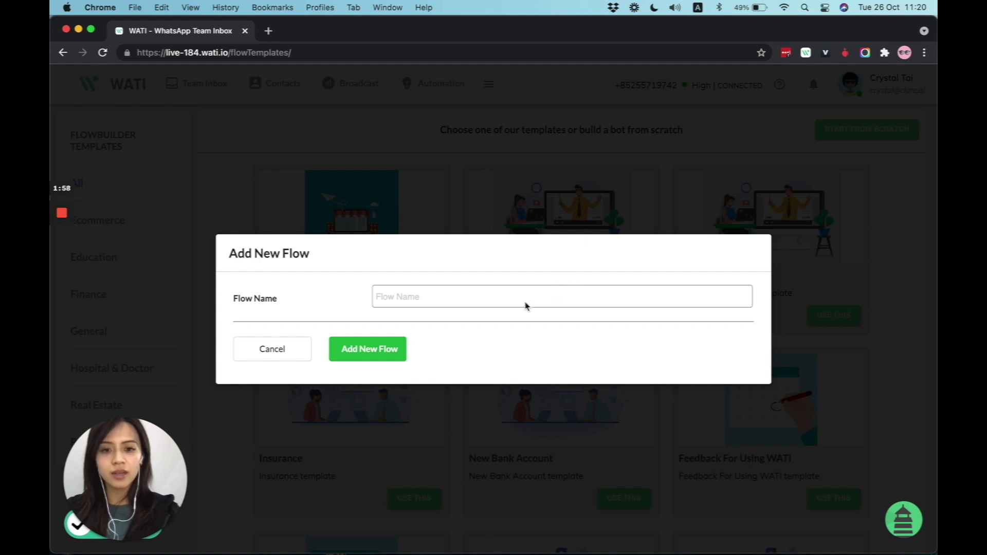
pyautogui.moveTo(407, 297); pyautogui.dragTo(372, 302)
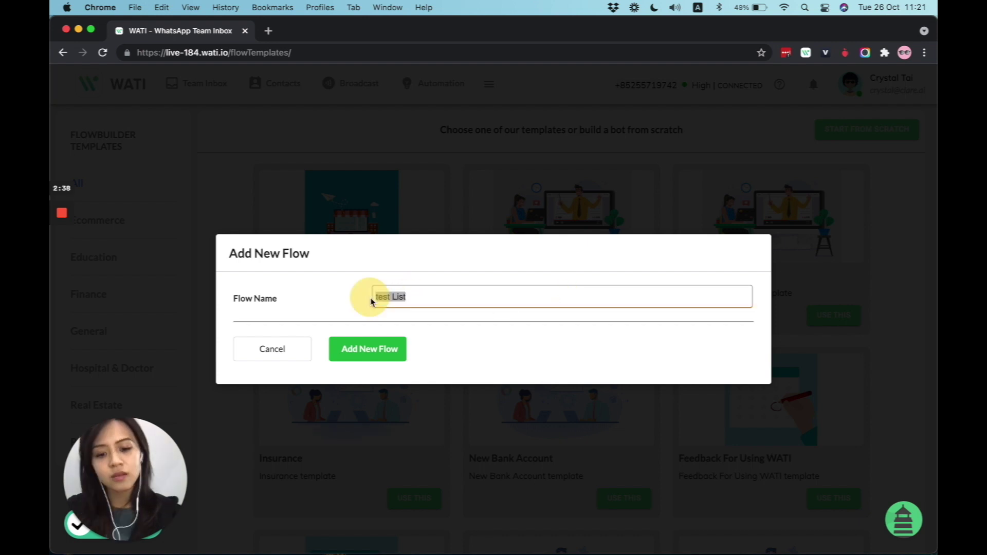
pyautogui.write('List')
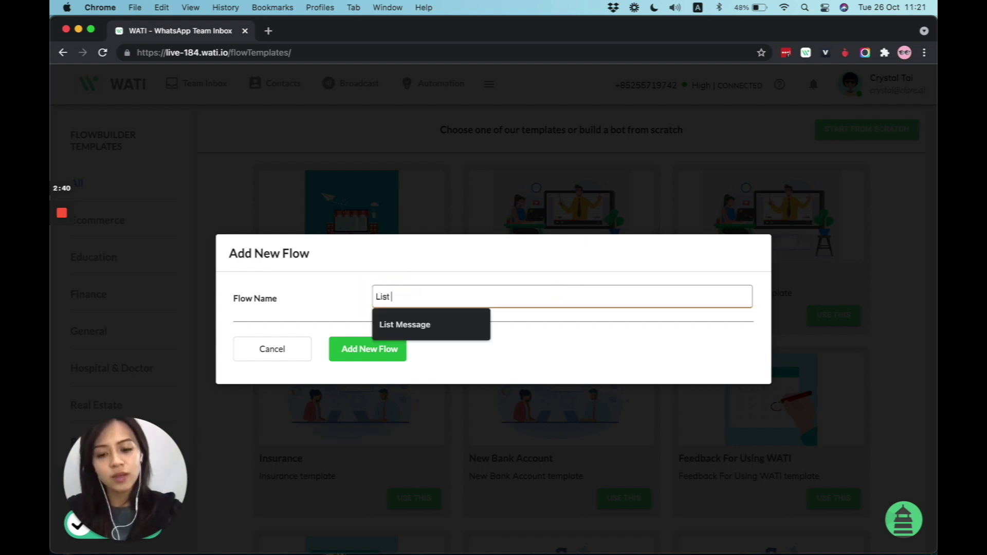
pyautogui.write(' test')
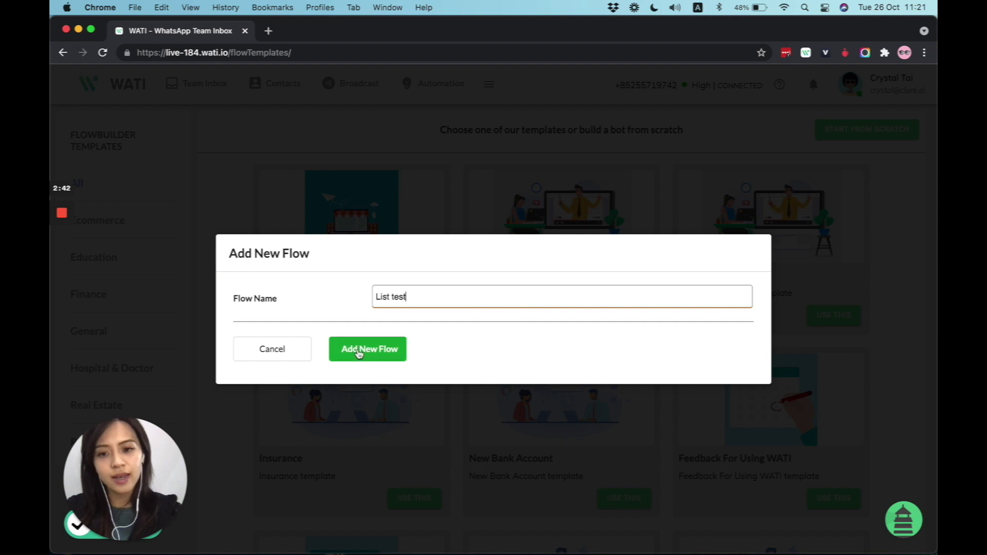
pyautogui.click(358, 353)
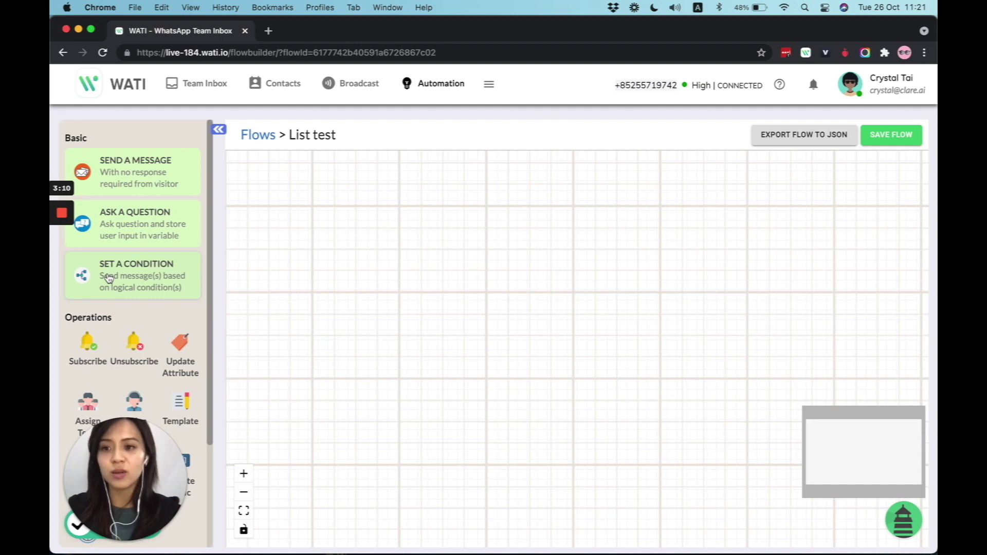
# Choose Ask a Question in the Basic panel to reveal Question, Buttons and List types.
pyautogui.click(109, 225)
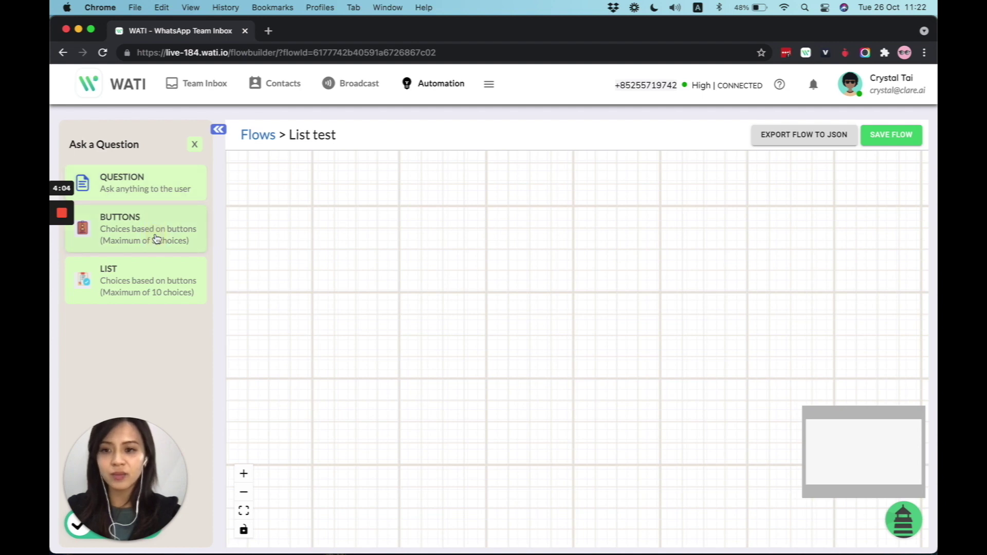
# Add a Buttons question step and edit its body to ask about Food Delivery membership.
pyautogui.click(157, 238)
pyautogui.click(438, 224)
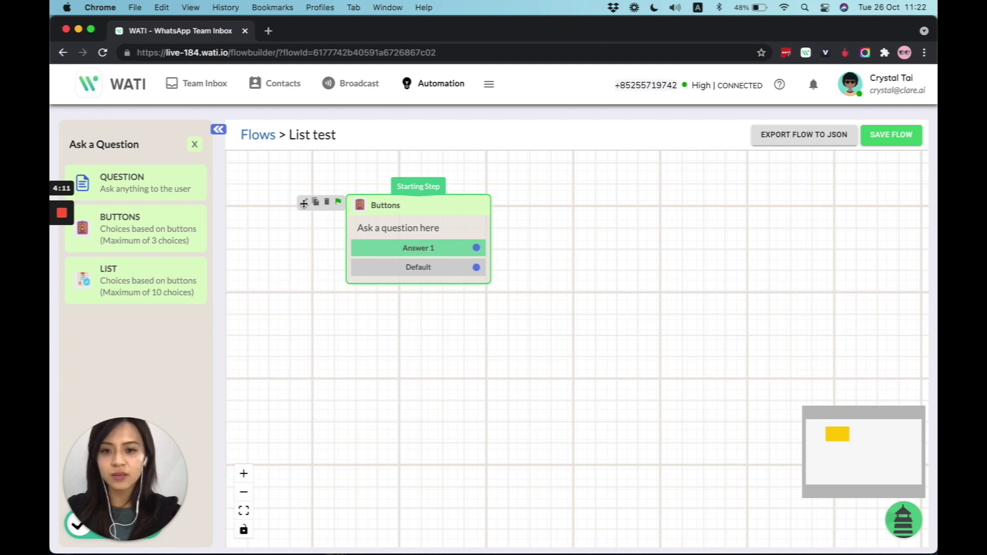
pyautogui.click(427, 222)
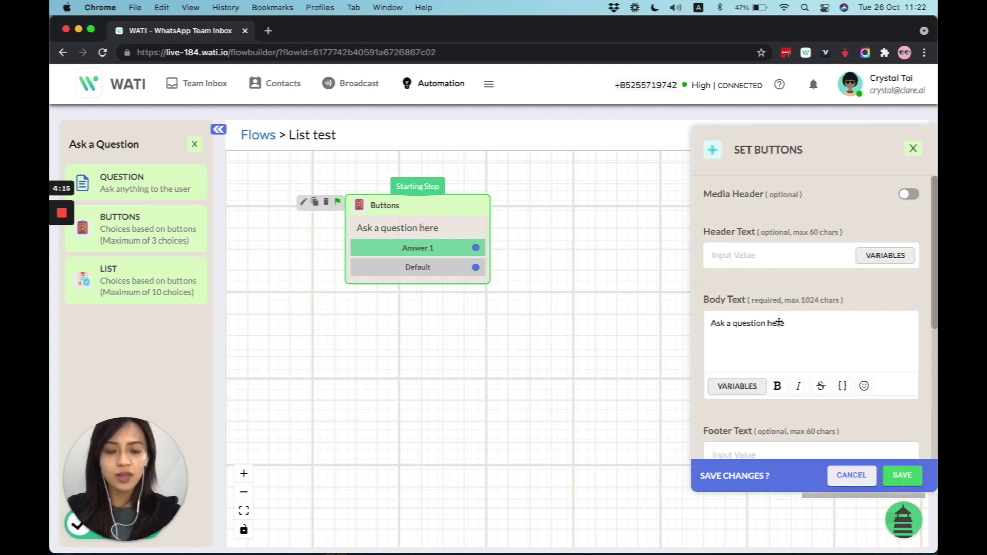
pyautogui.click(782, 323)
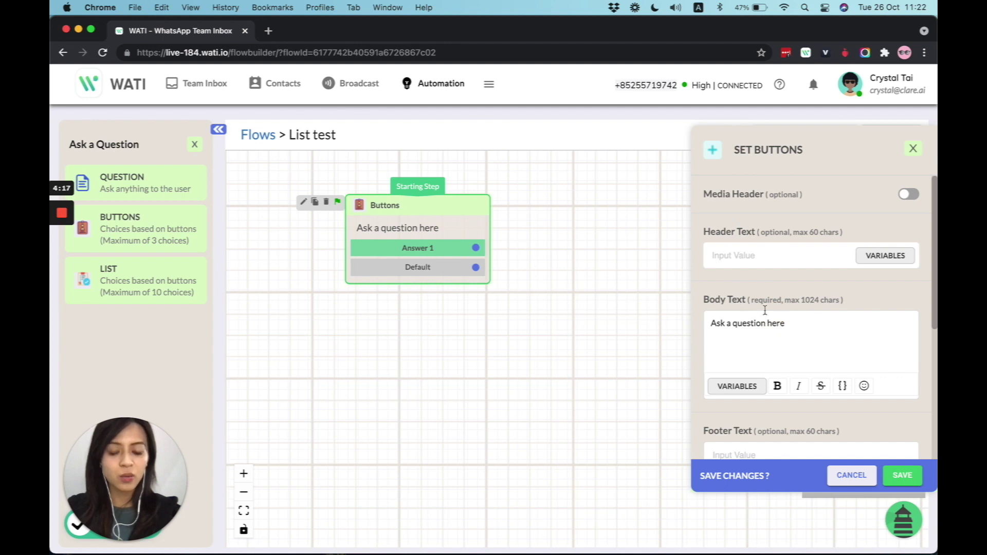
pyautogui.click(802, 324)
pyautogui.tripleClick(710, 319)
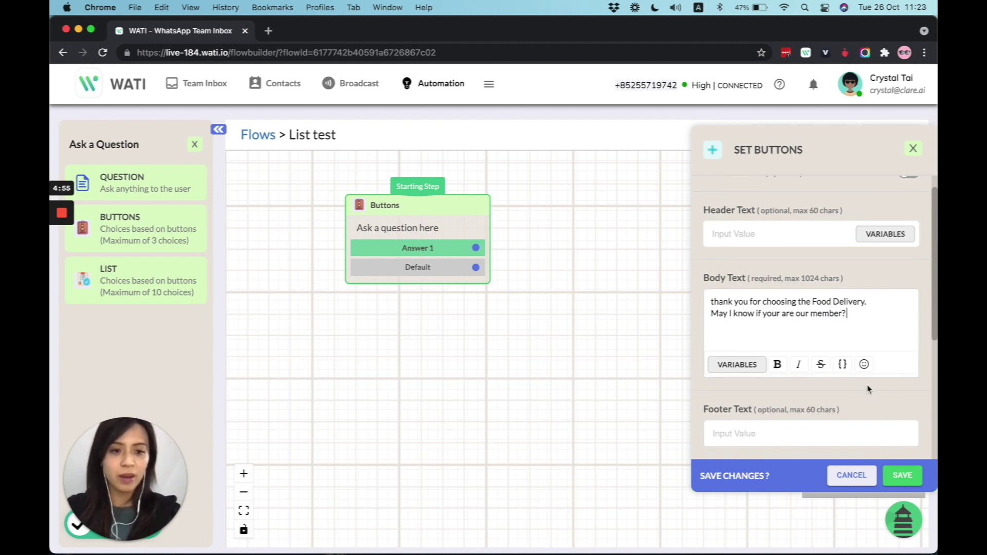
pyautogui.scroll(-3, 868, 389)
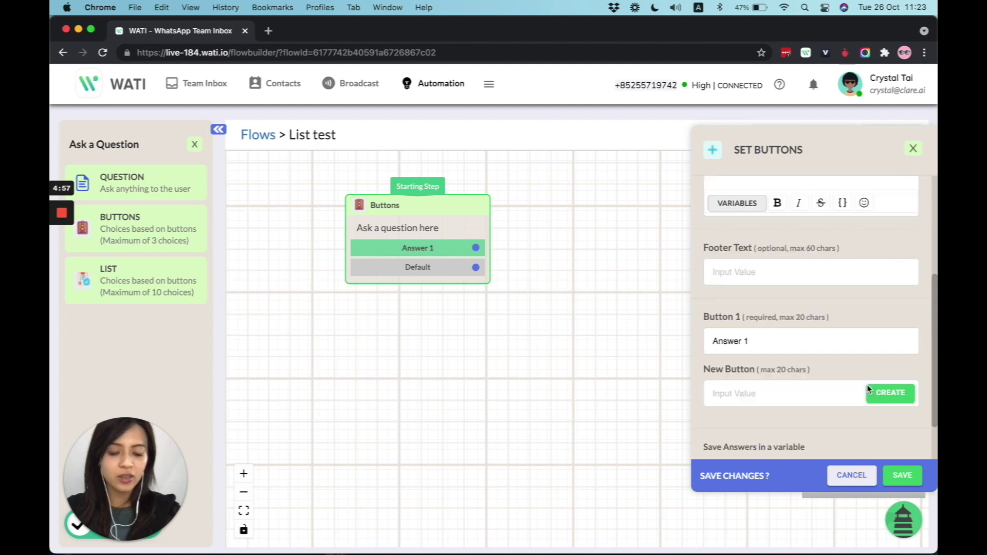
# Rename the first answer to 'yes', add a 'no' answer, and save the step.
pyautogui.moveTo(764, 340); pyautogui.dragTo(685, 340)
pyautogui.write('yes')
pyautogui.click(791, 385)
pyautogui.write('no')
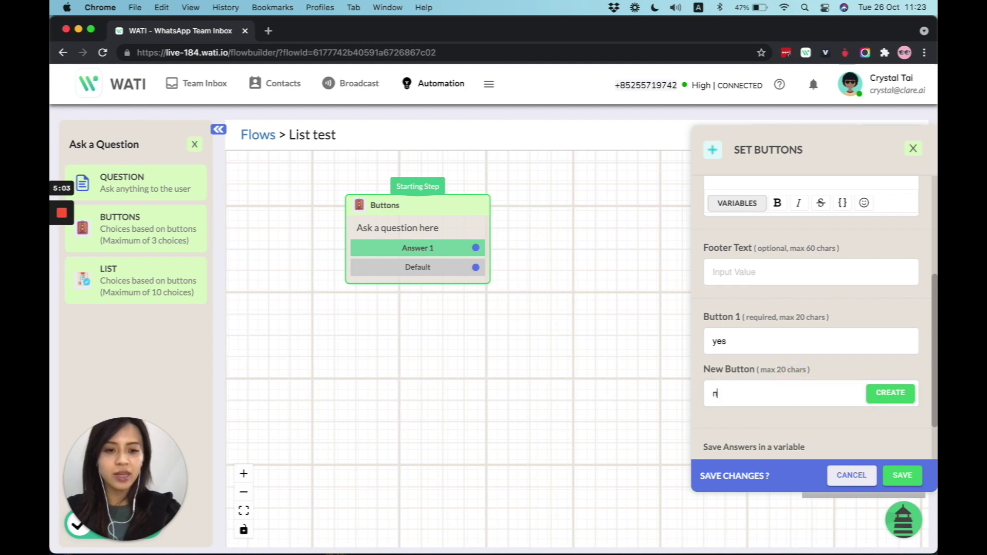
pyautogui.click(894, 394)
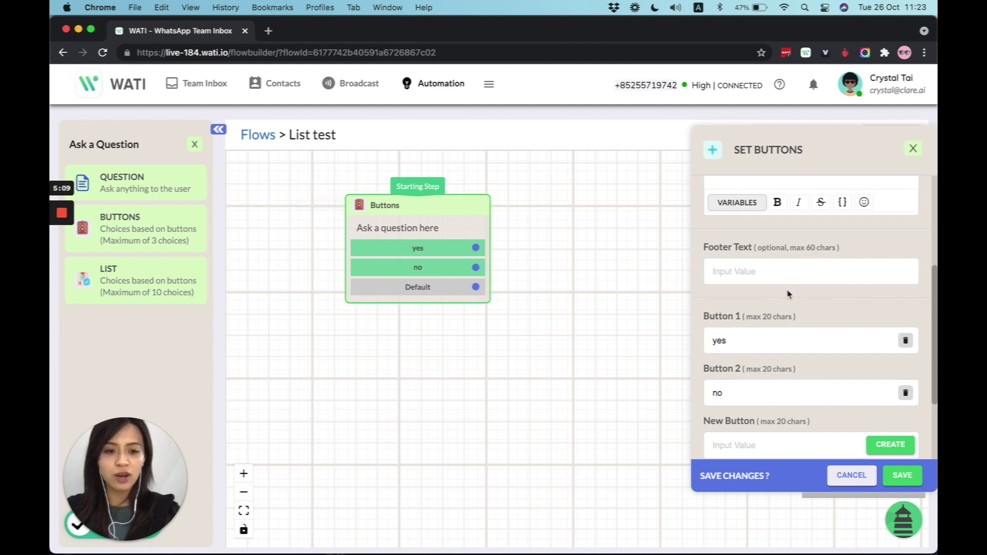
pyautogui.scroll(-3, 789, 294)
pyautogui.click(897, 475)
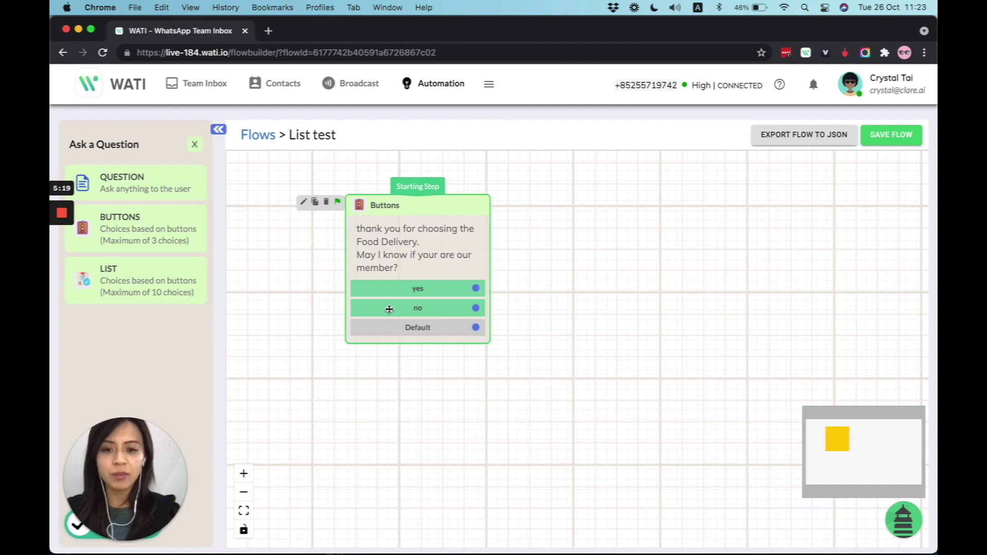
# Drag a connection from the yes answer to a new List step and select it.
pyautogui.click(600, 230)
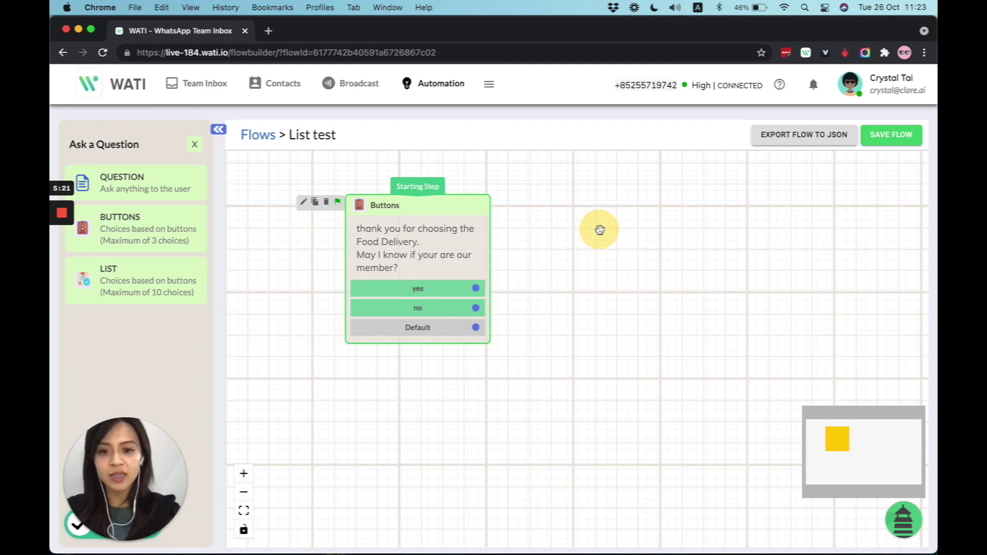
pyautogui.moveTo(600, 230); pyautogui.dragTo(599, 231)
pyautogui.scroll(-4, 635, 257)
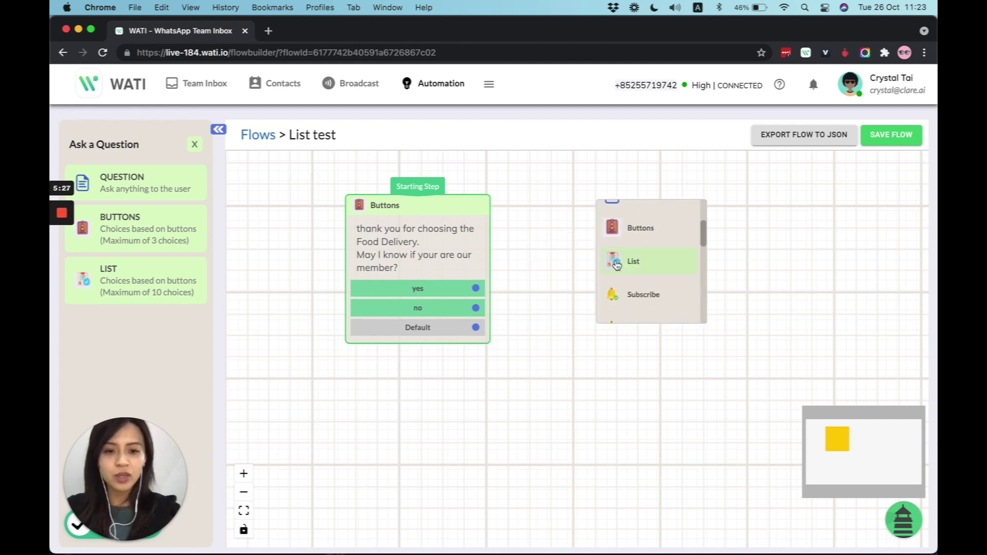
pyautogui.click(642, 263)
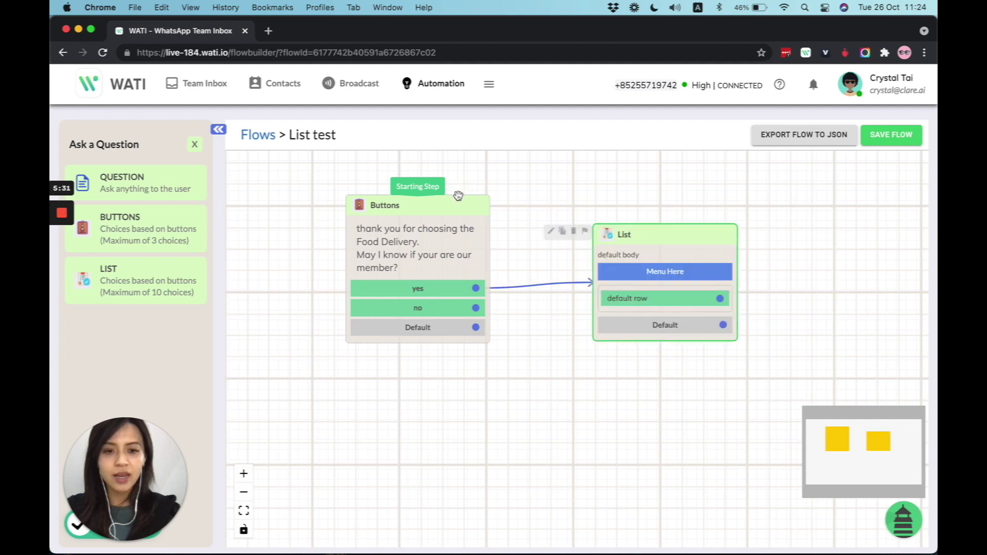
pyautogui.click(651, 239)
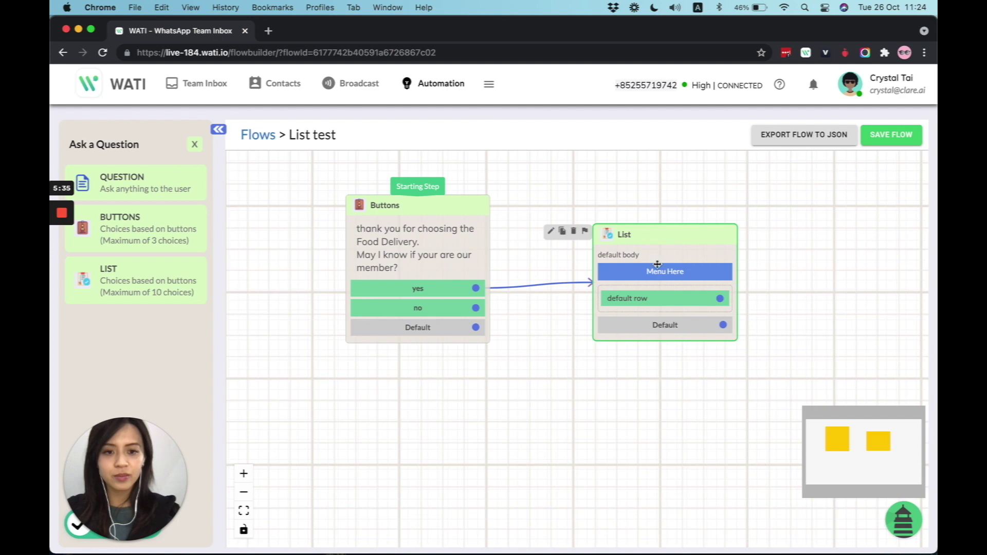
# Replace the List step's body text with 'Please choosse your meal here'.
pyautogui.click(551, 232)
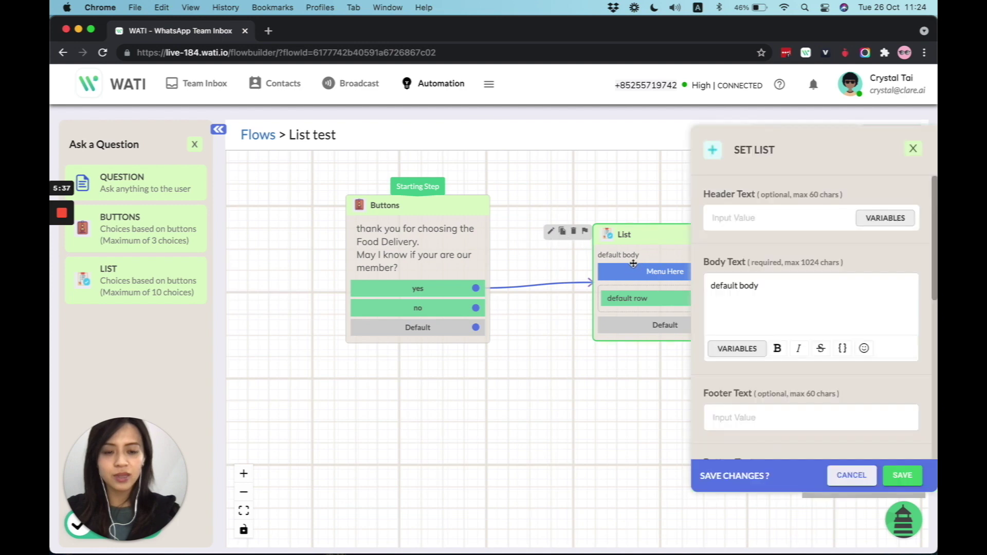
pyautogui.tripleClick(774, 285)
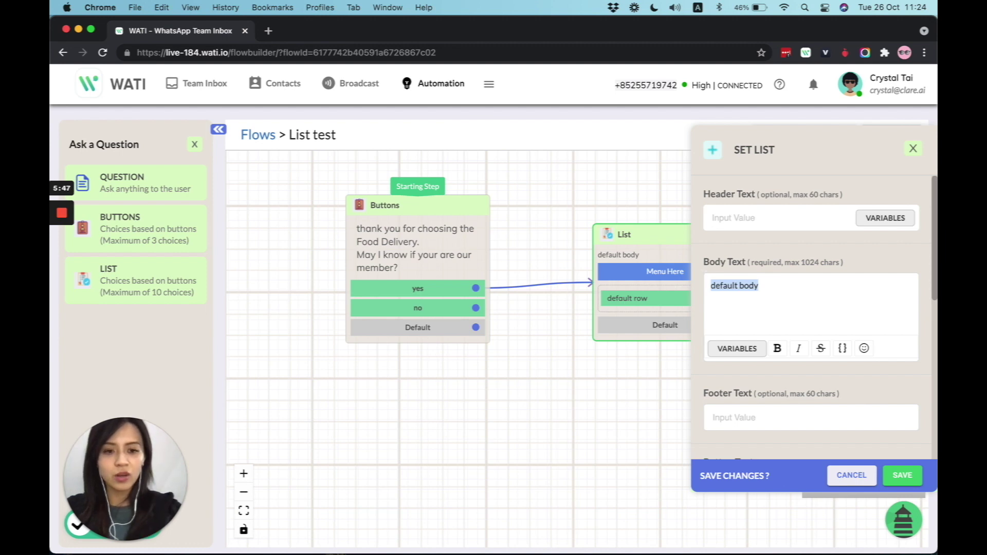
pyautogui.write('Please c')
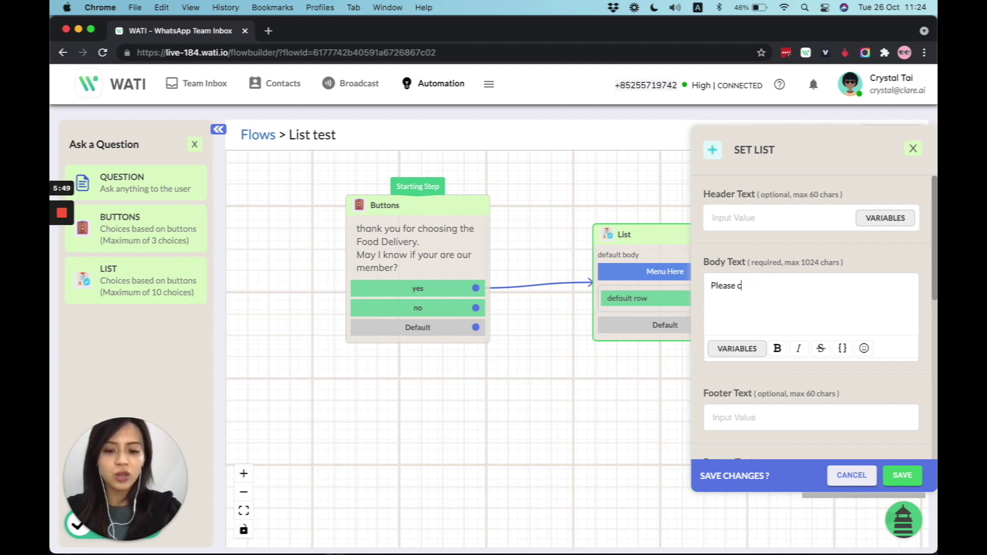
pyautogui.write('hoosse your meal')
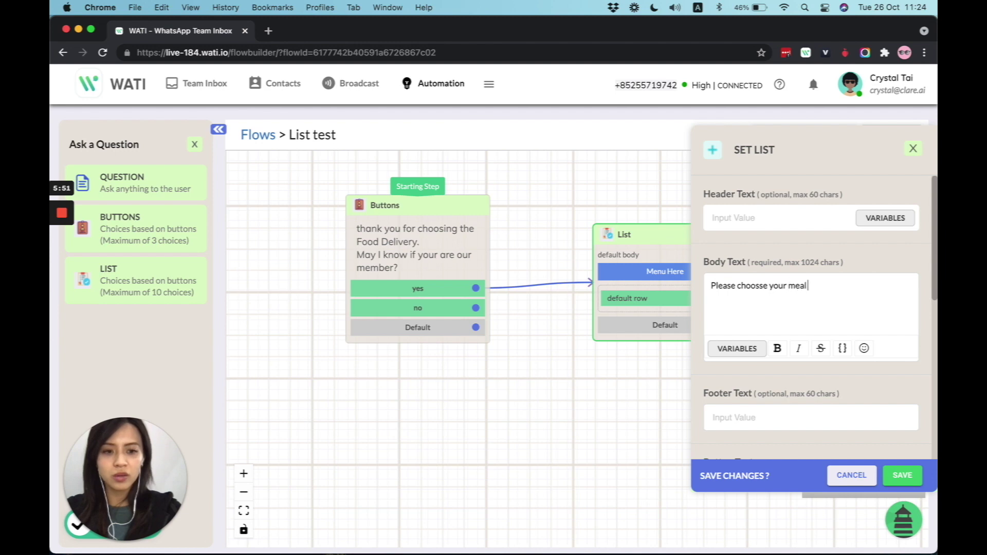
pyautogui.write(' here.')
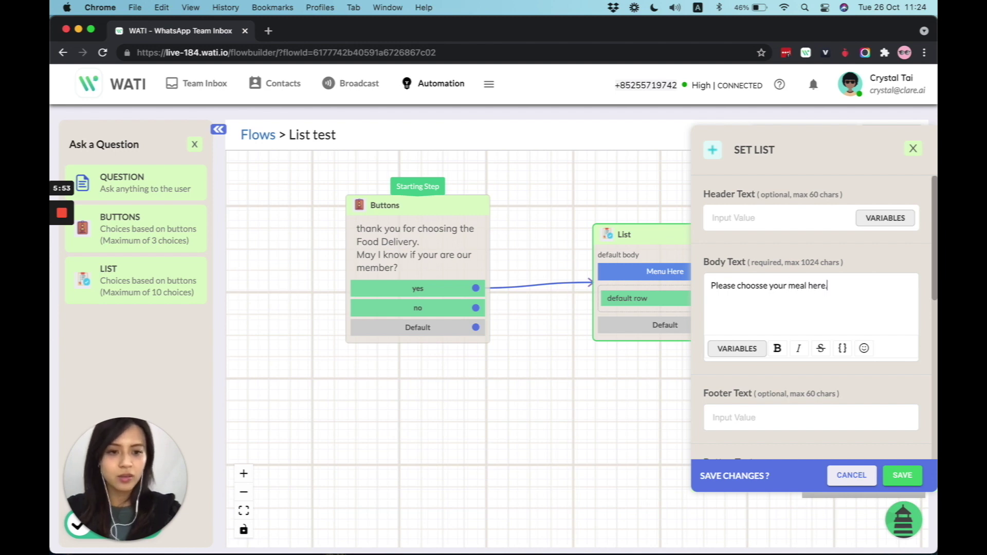
# Change the List button text to 'Food Menu'.
pyautogui.scroll(-6, 868, 416)
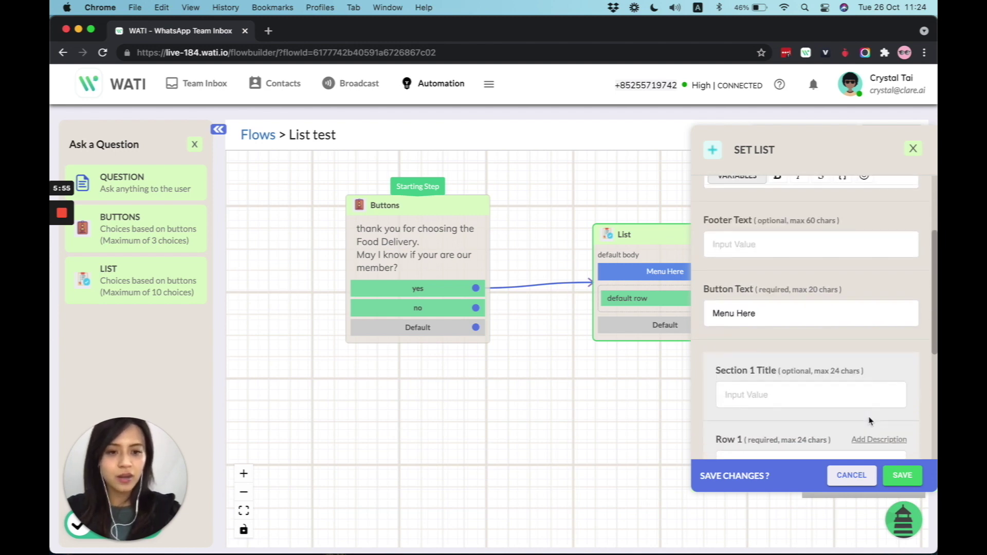
pyautogui.scroll(-1, 869, 420)
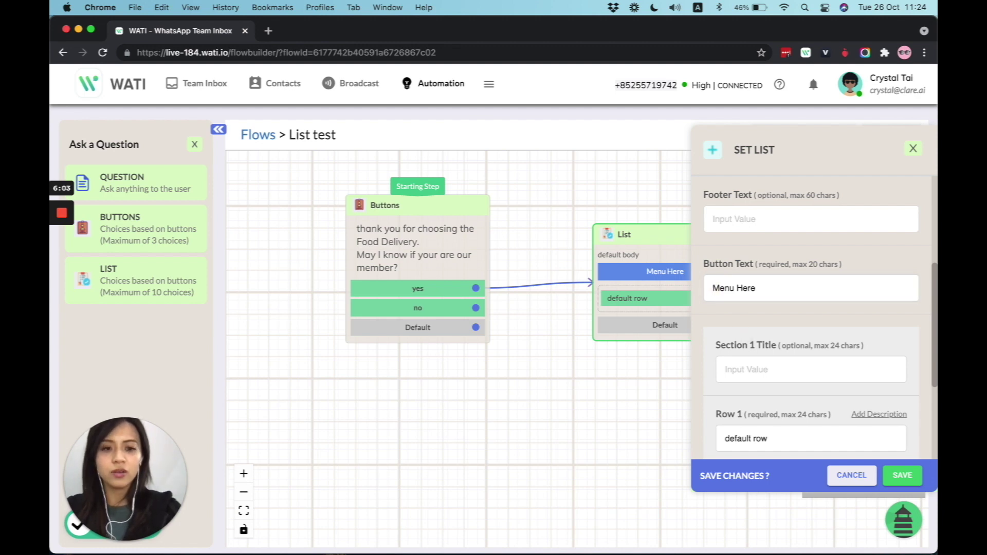
pyautogui.write('Food')
pyautogui.doubleClick(765, 289)
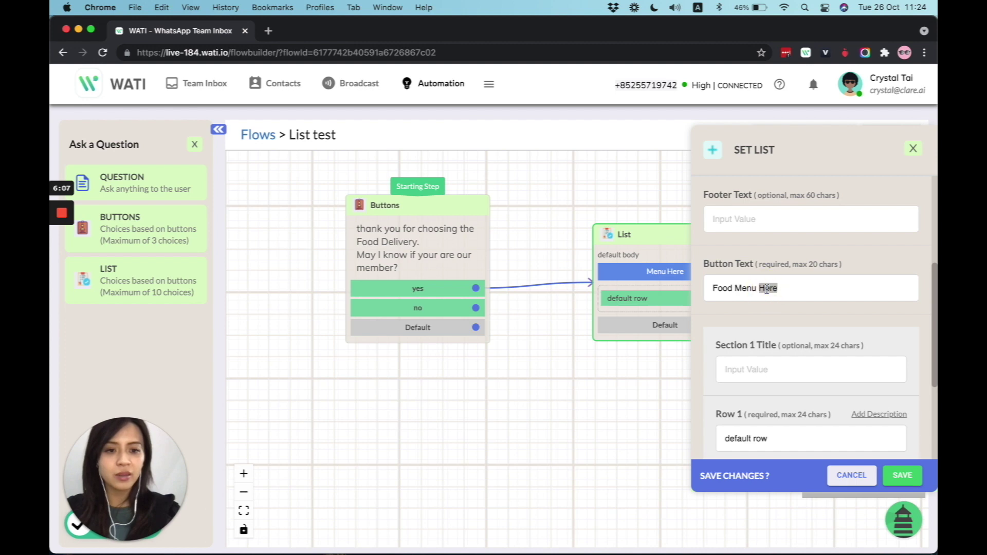
pyautogui.press('BackSpace')
pyautogui.scroll(-5, 776, 337)
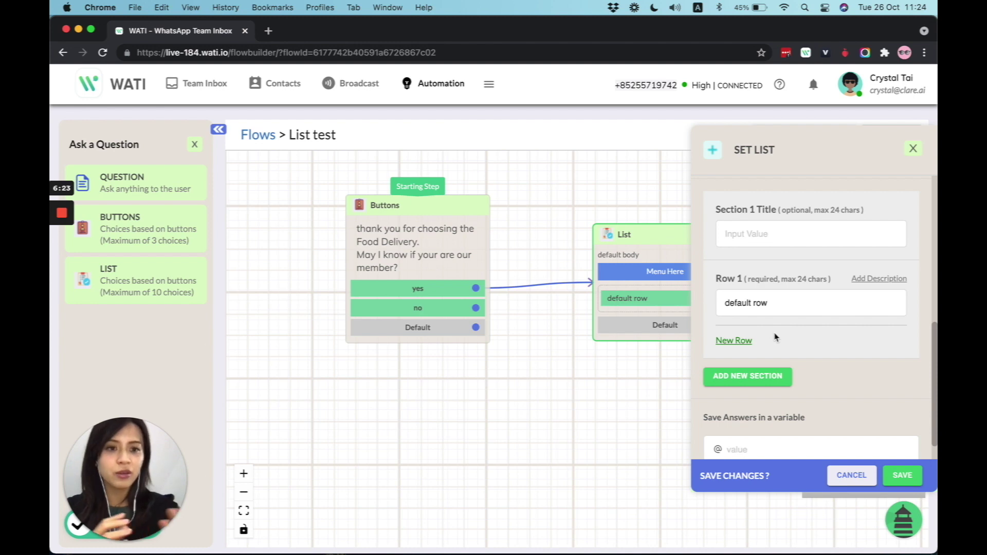
# Title the first section 'Food' and add a second section titled 'Drinks'.
pyautogui.scroll(2, 788, 275)
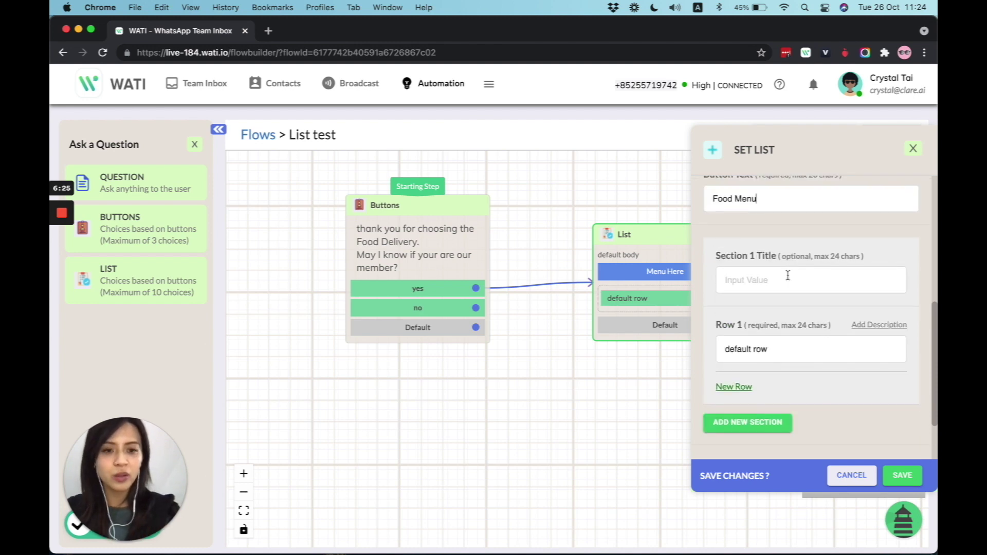
pyautogui.scroll(-2, 786, 272)
pyautogui.click(757, 250)
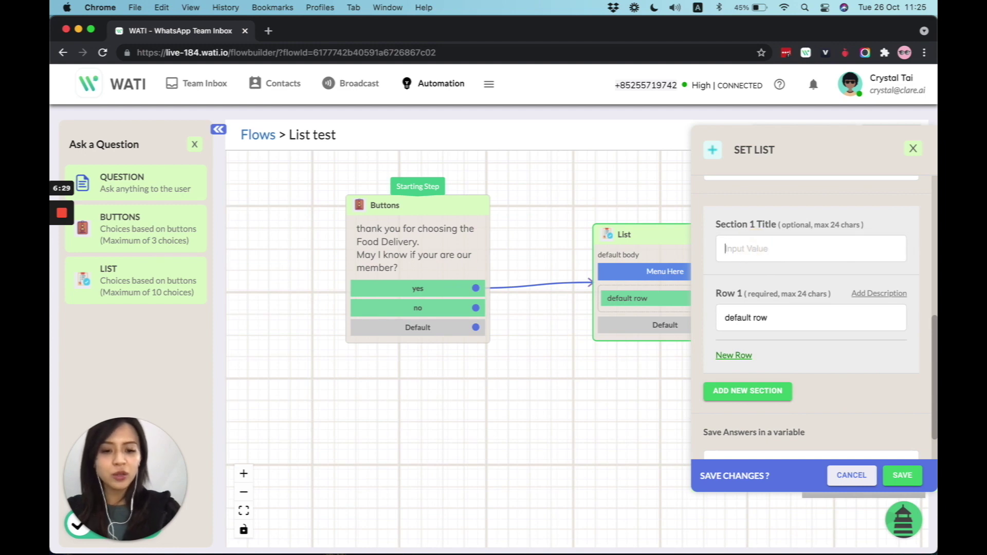
pyautogui.write('Food')
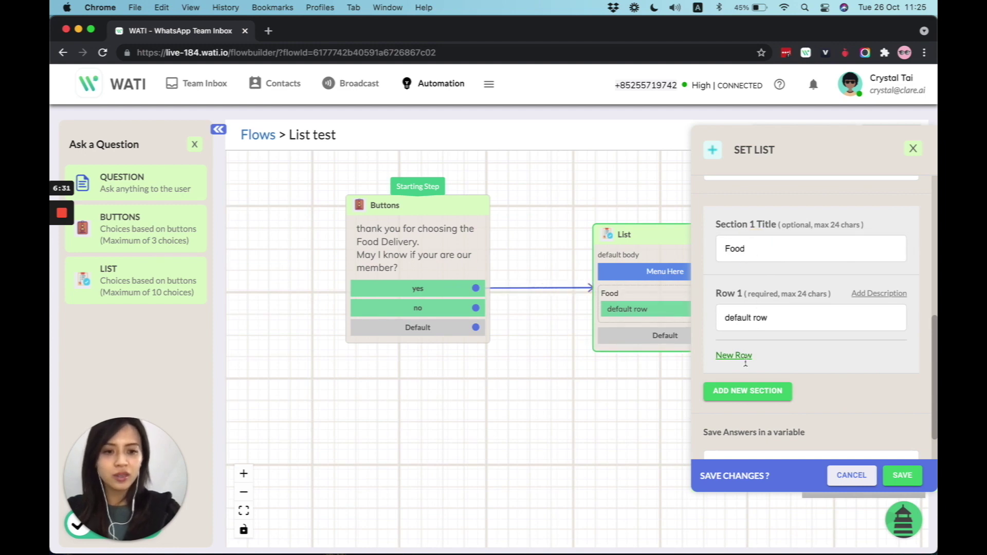
pyautogui.click(751, 392)
pyautogui.scroll(-1, 752, 397)
pyautogui.moveTo(776, 403); pyautogui.dragTo(752, 393)
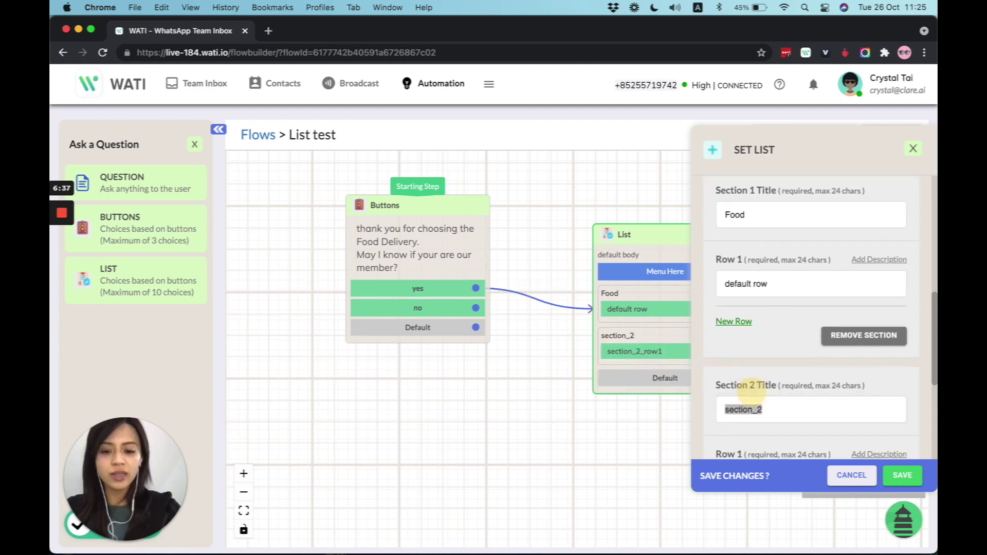
pyautogui.write('Drinks')
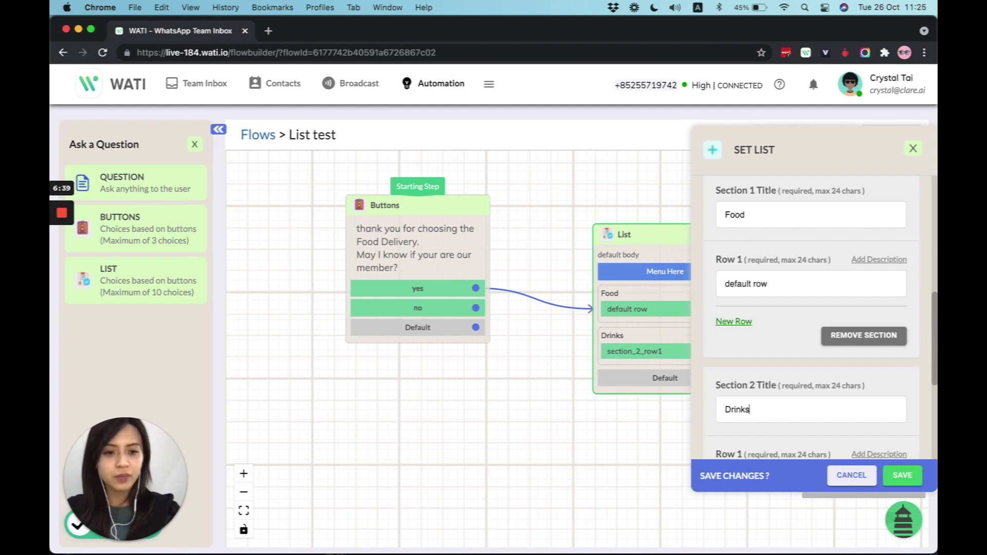
# Add a third section and title it 'Add ons'.
pyautogui.scroll(-3, 811, 319)
pyautogui.scroll(-3, 730, 379)
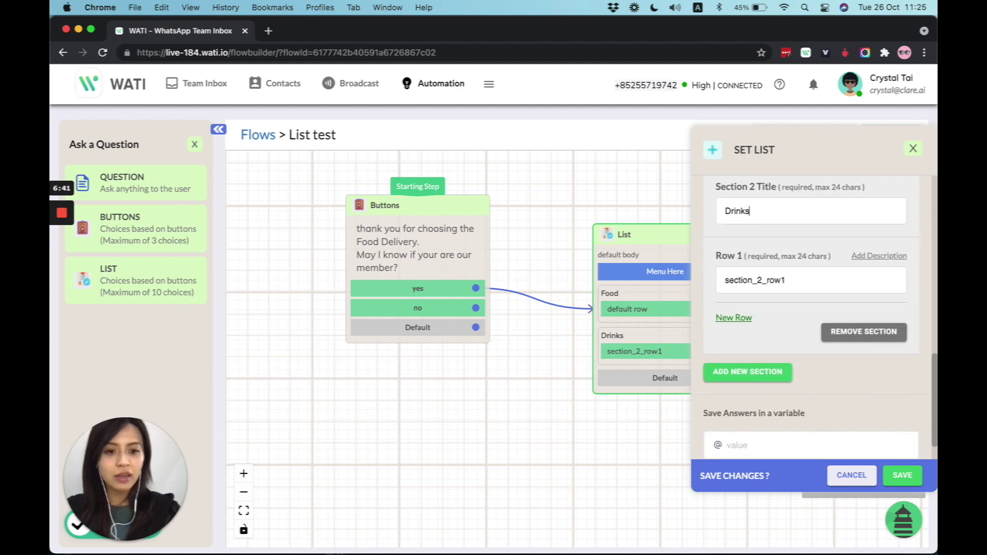
pyautogui.click(730, 379)
pyautogui.scroll(-3, 732, 392)
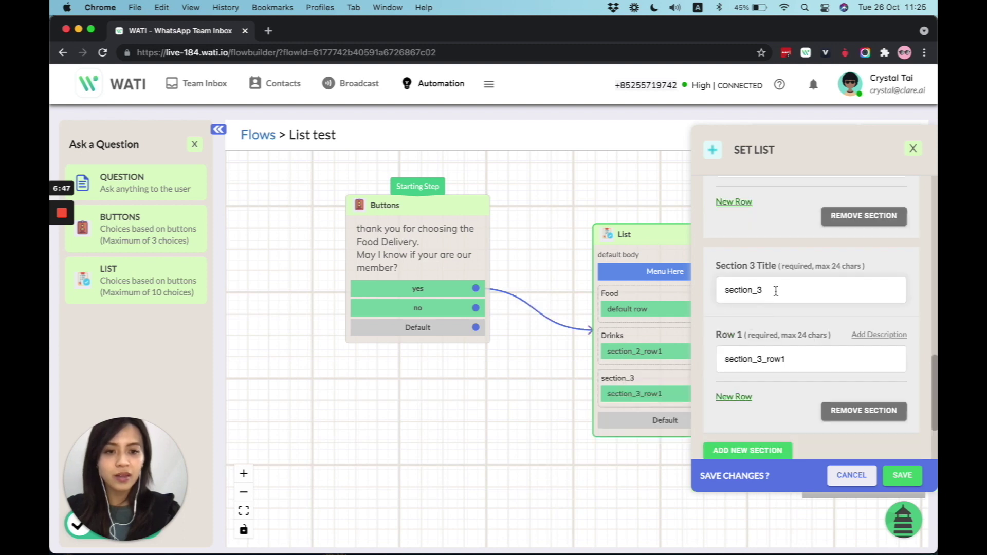
pyautogui.moveTo(776, 291); pyautogui.dragTo(709, 292)
pyautogui.write('Addo')
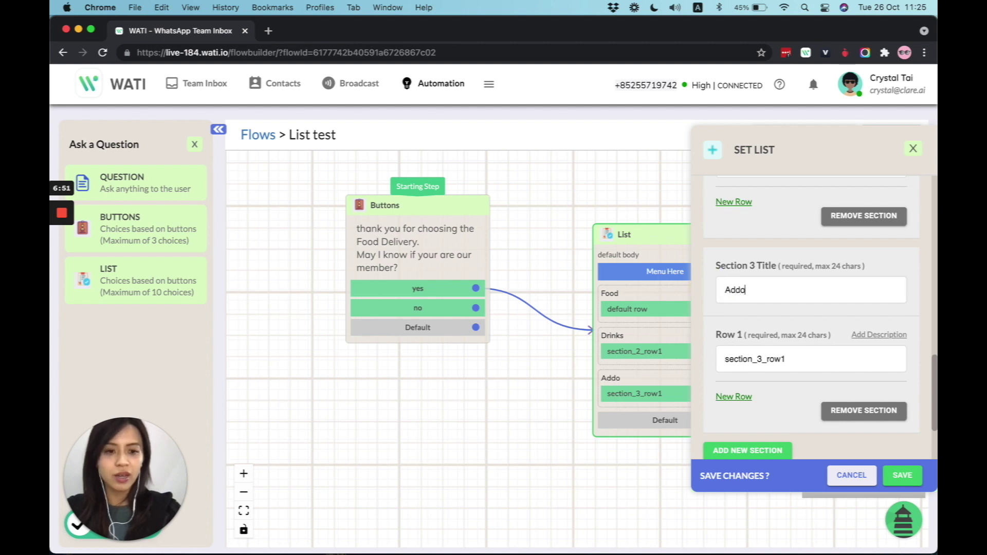
pyautogui.press('BackSpace')
pyautogui.write('ons')
pyautogui.scroll(5, 732, 257)
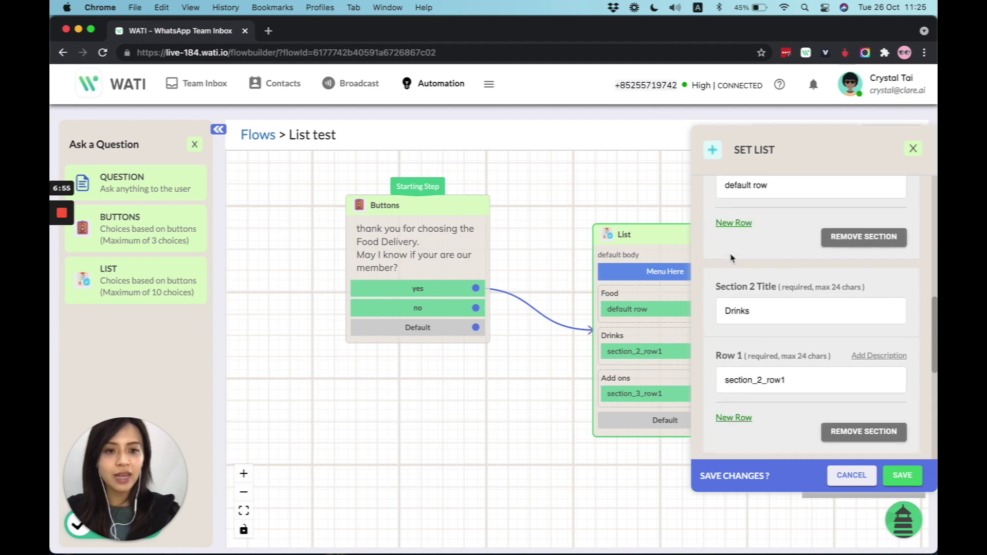
pyautogui.scroll(3, 732, 257)
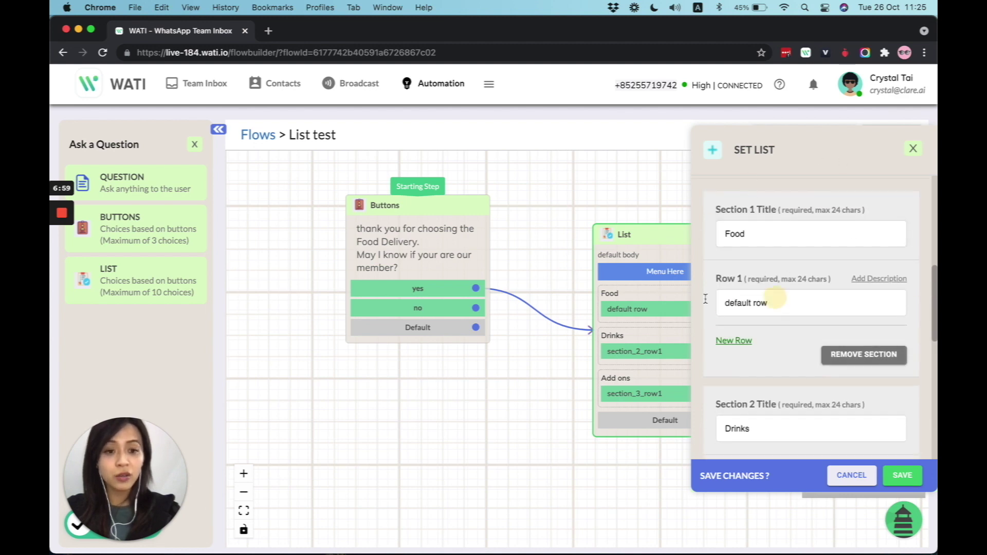
# Replace the Food section's default row with 'Beef' and add rows 'Fish' and 'Chicken'.
pyautogui.tripleClick(724, 302)
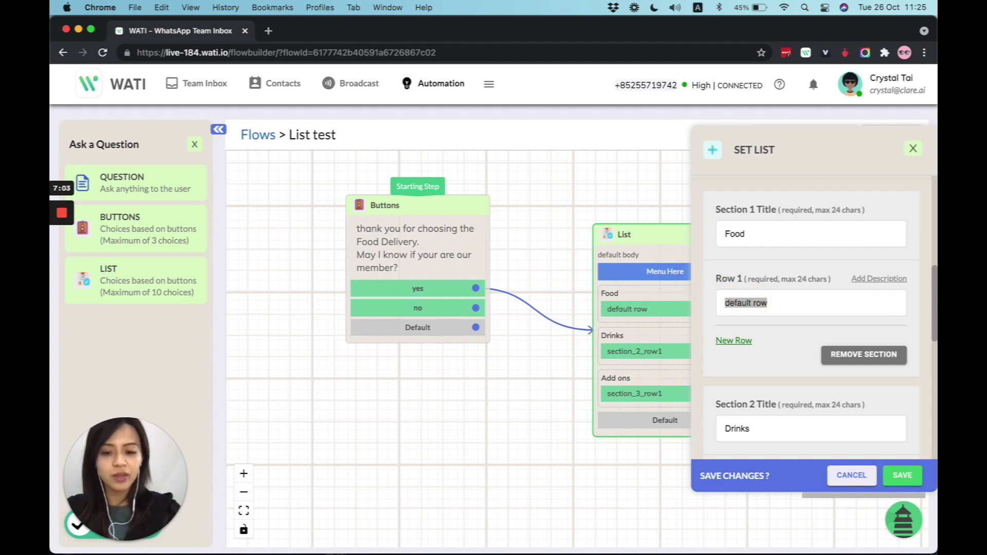
pyautogui.write('Beef')
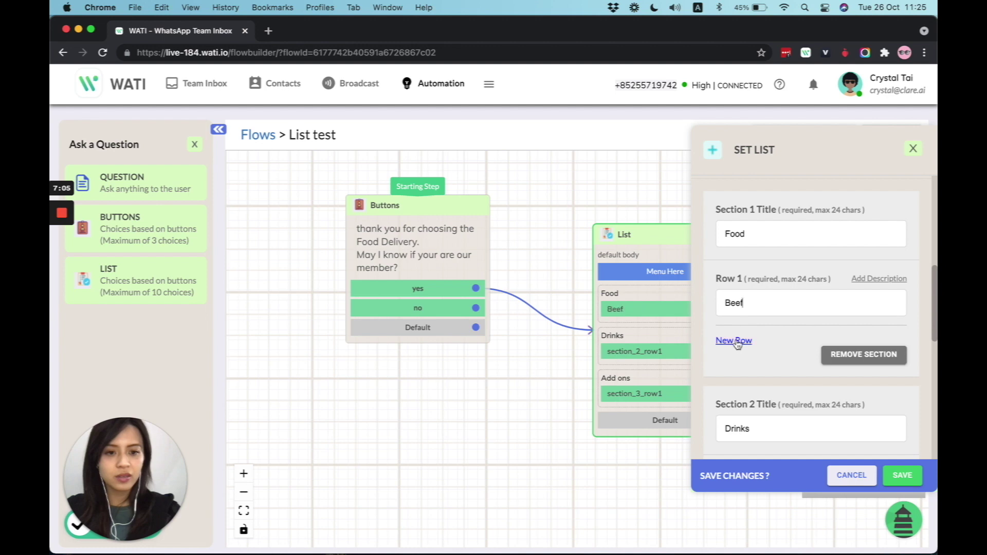
pyautogui.click(736, 340)
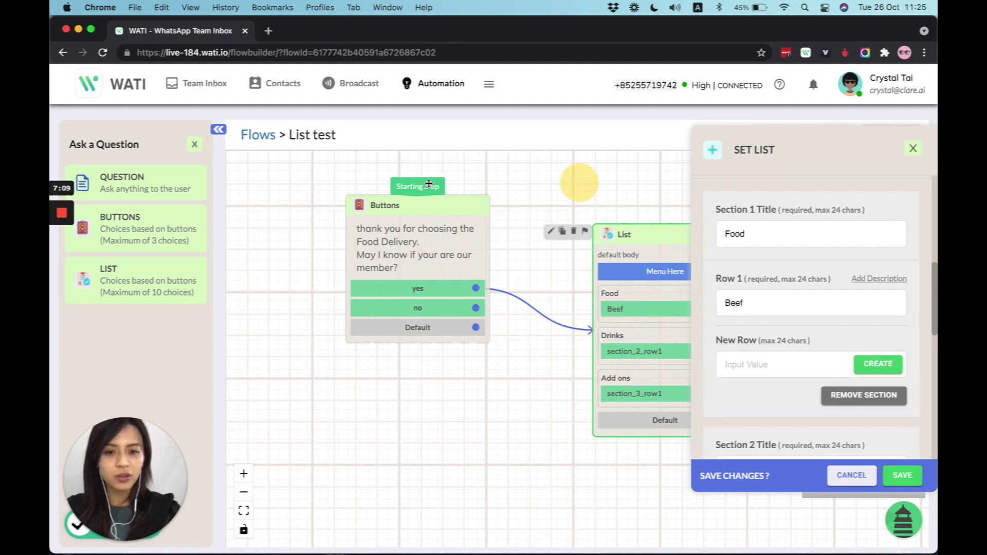
pyautogui.hscroll(5, 421, 183)
pyautogui.moveTo(421, 179); pyautogui.dragTo(417, 177)
pyautogui.click(791, 373)
pyautogui.write('Fish')
pyautogui.click(883, 366)
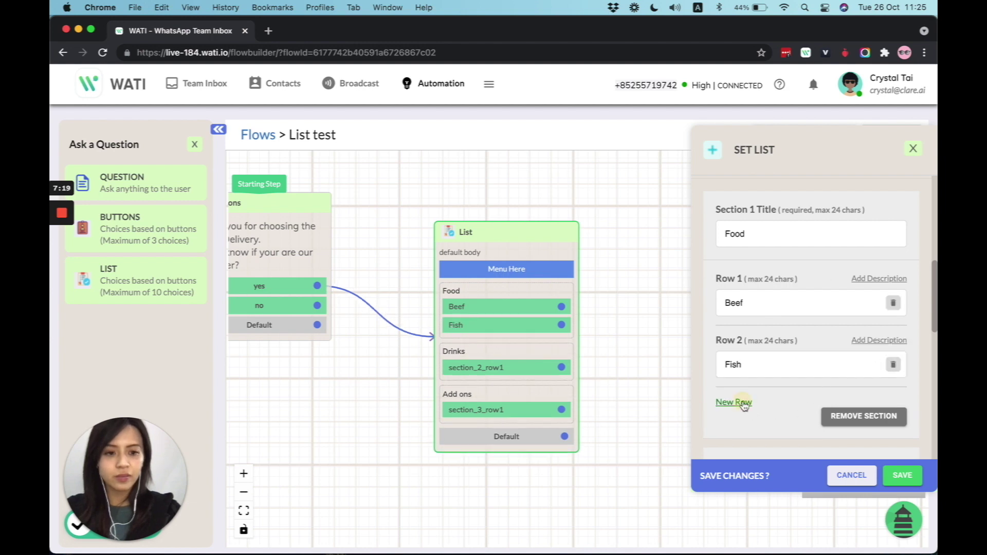
pyautogui.click(743, 404)
pyautogui.click(750, 421)
pyautogui.write('Chicken')
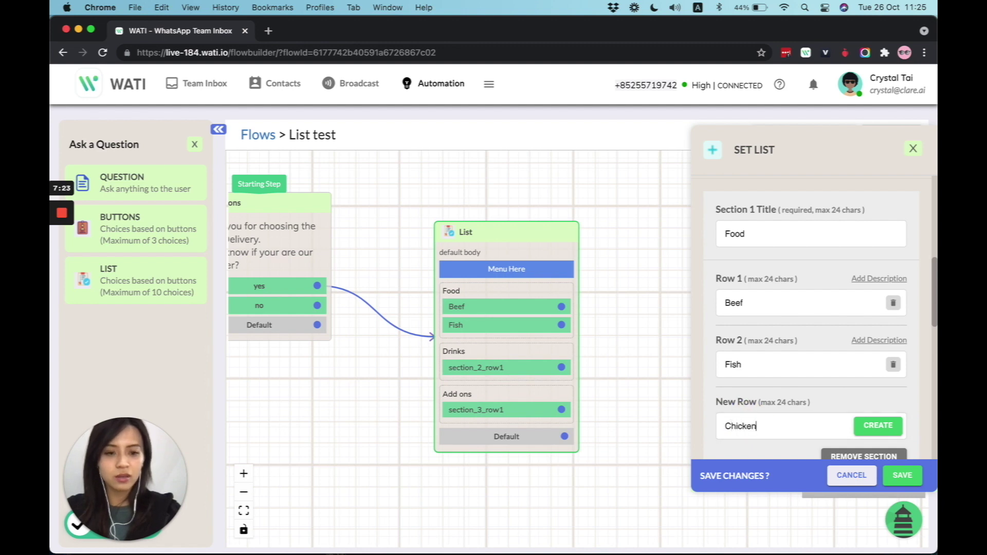
pyautogui.click(878, 426)
# Rename the Drinks placeholder row to 'Coke' and create a second row 'Juice'.
pyautogui.scroll(-2, 817, 412)
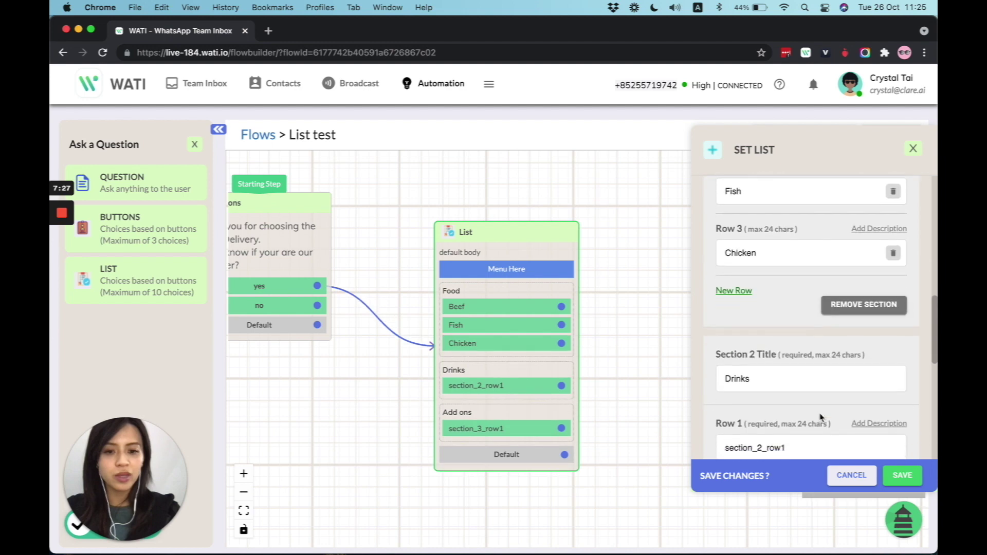
pyautogui.scroll(-1, 785, 378)
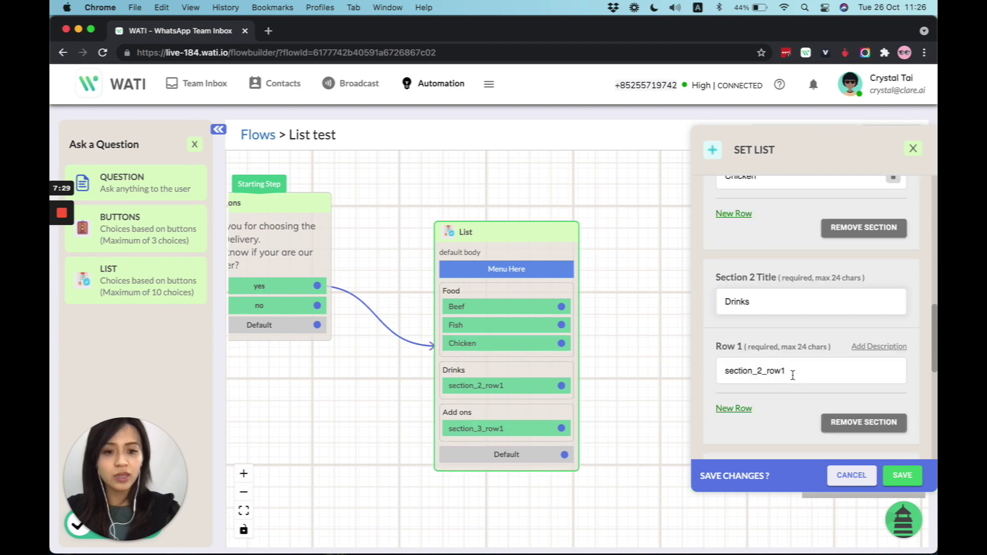
pyautogui.doubleClick(714, 374)
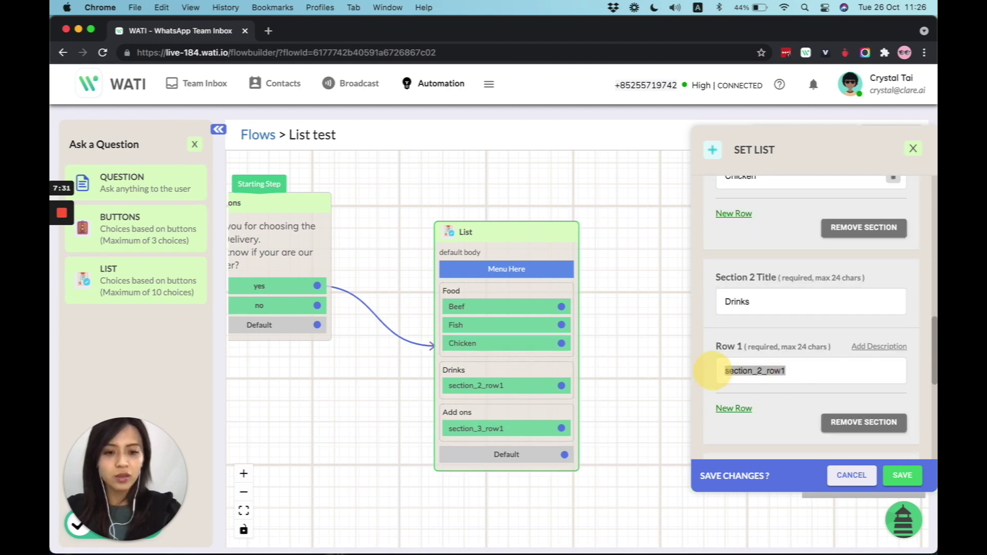
pyautogui.write('Coke')
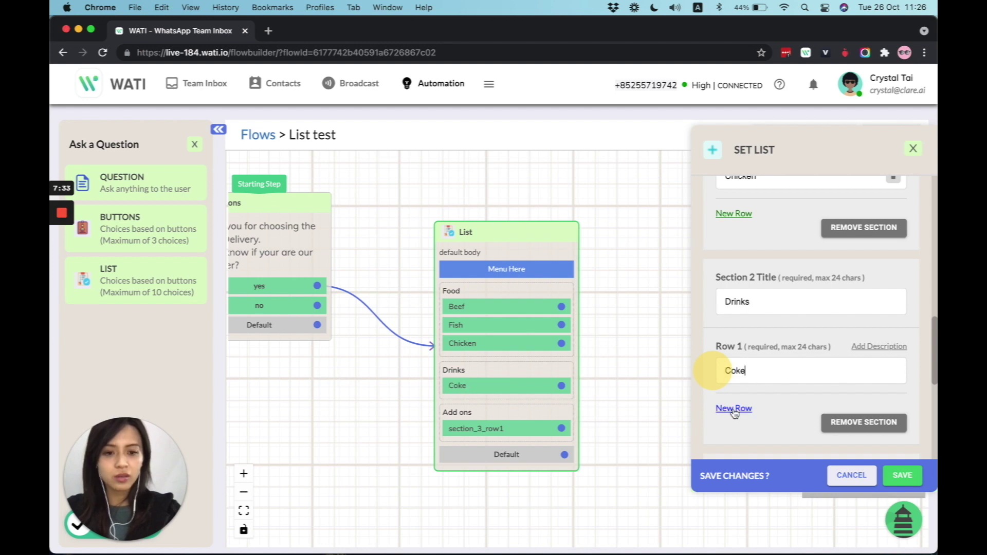
pyautogui.click(734, 410)
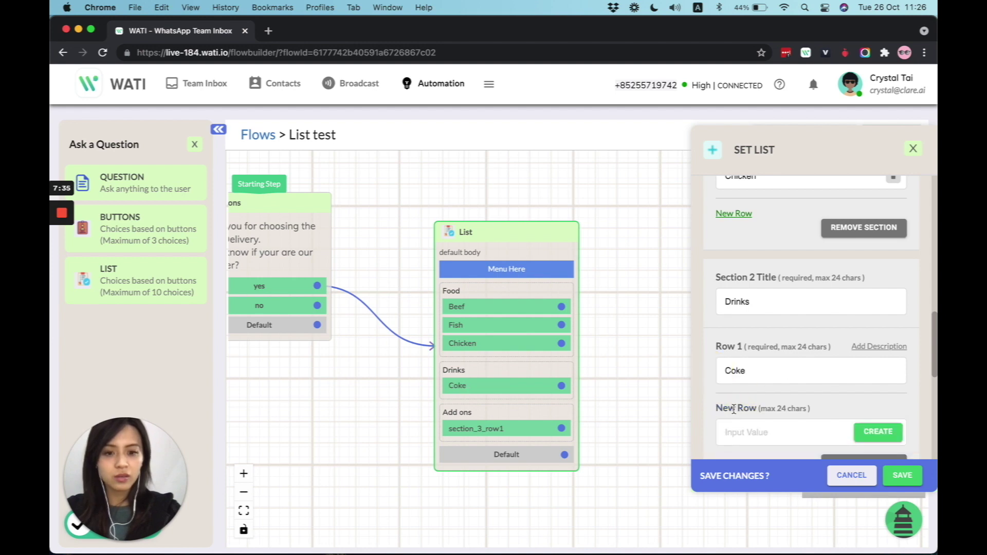
pyautogui.click(740, 432)
pyautogui.write('J')
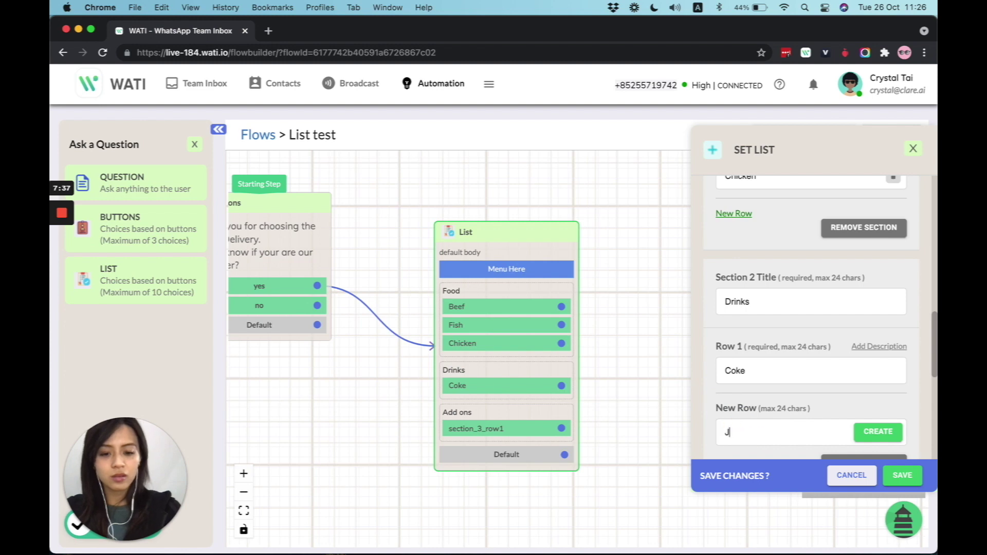
pyautogui.write('uice')
pyautogui.scroll(-2, 761, 396)
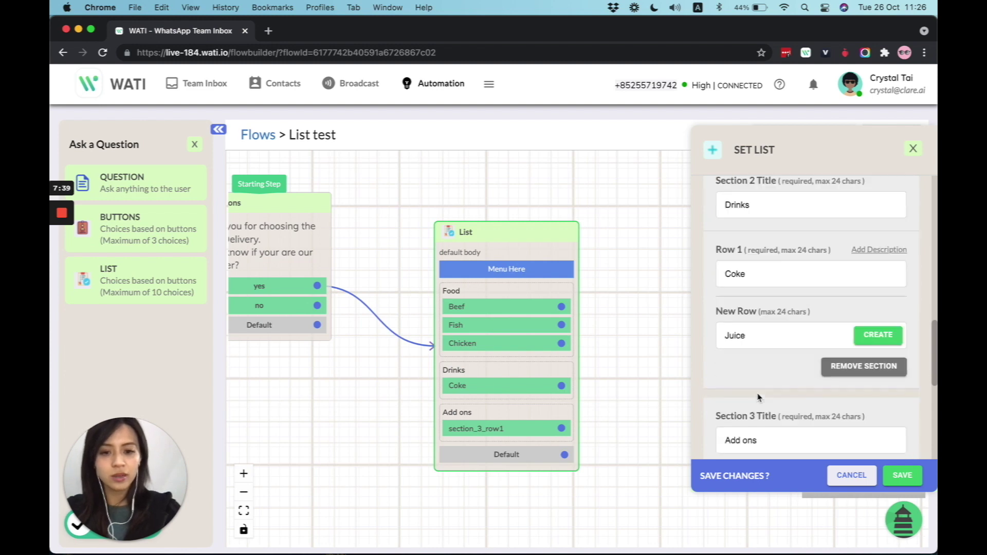
pyautogui.click(878, 336)
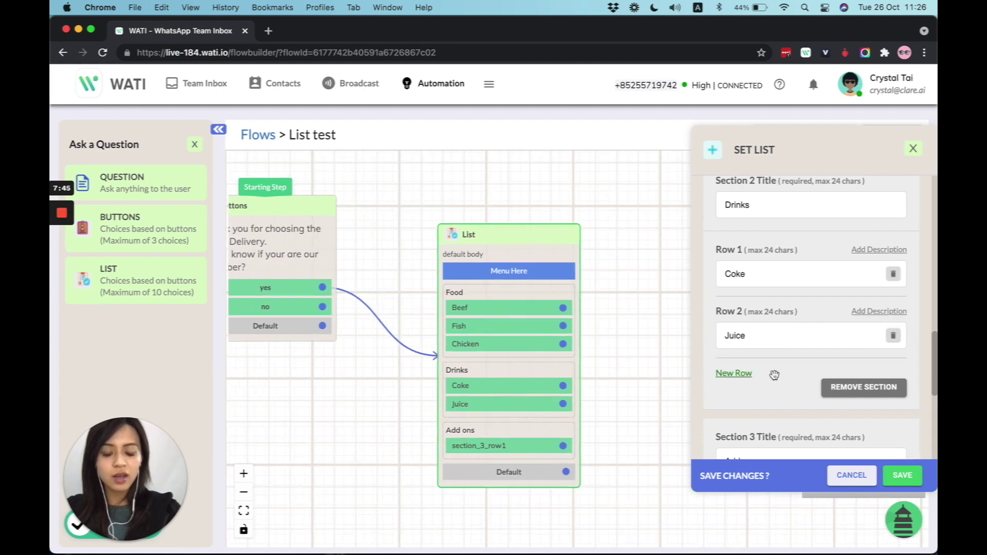
# Rename the Add ons placeholder row to 'salad' and add a second row 'fries'.
pyautogui.scroll(-3, 773, 377)
pyautogui.moveTo(782, 360); pyautogui.dragTo(701, 359)
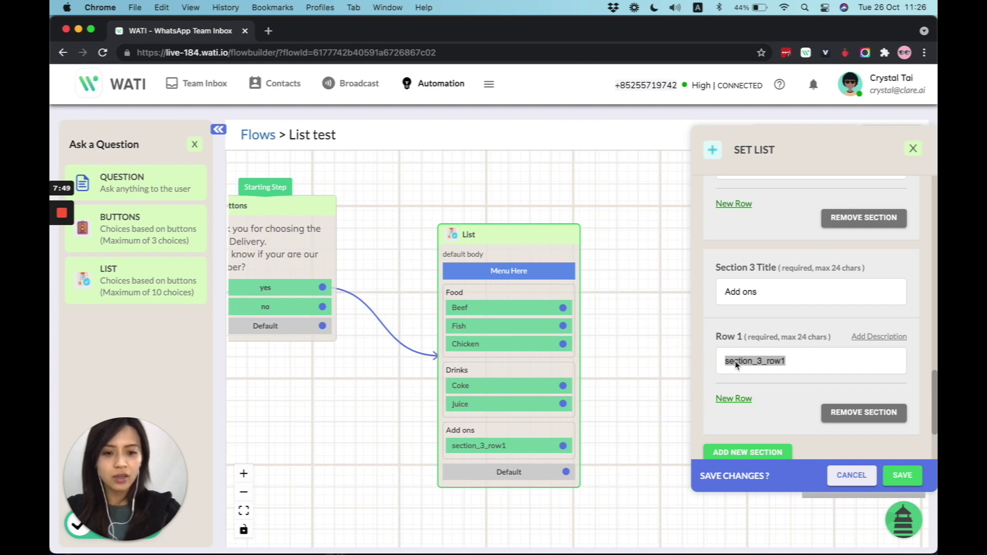
pyautogui.write('salad')
pyautogui.click(733, 399)
pyautogui.click(743, 427)
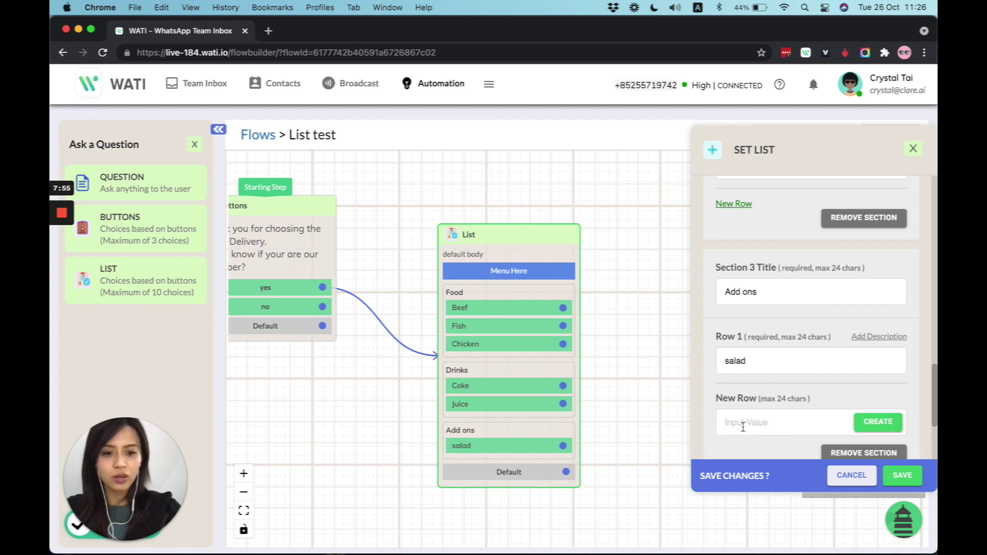
pyautogui.write('frie')
pyautogui.press('BackSpace')
pyautogui.press('BackSpace')
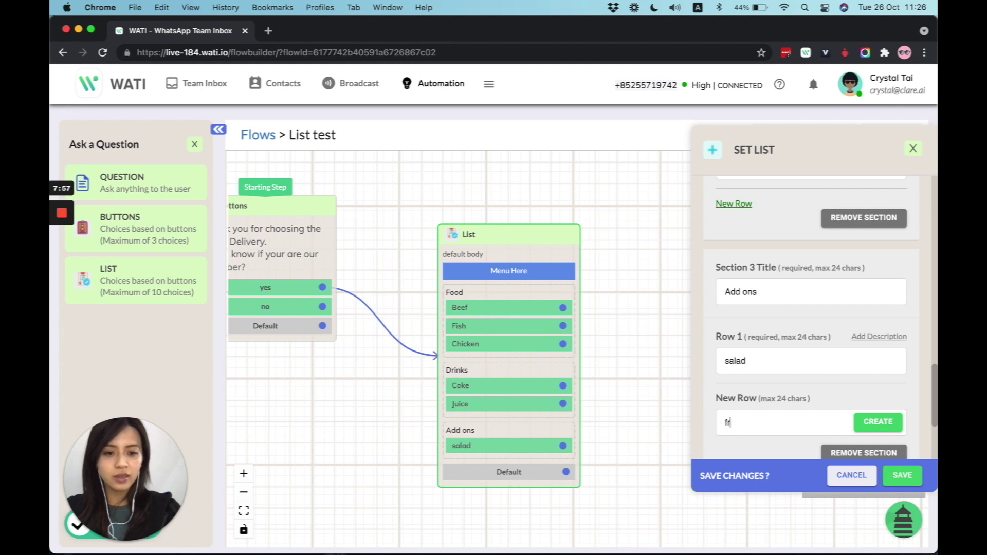
pyautogui.write('ies')
pyautogui.scroll(-1, 787, 418)
pyautogui.click(872, 402)
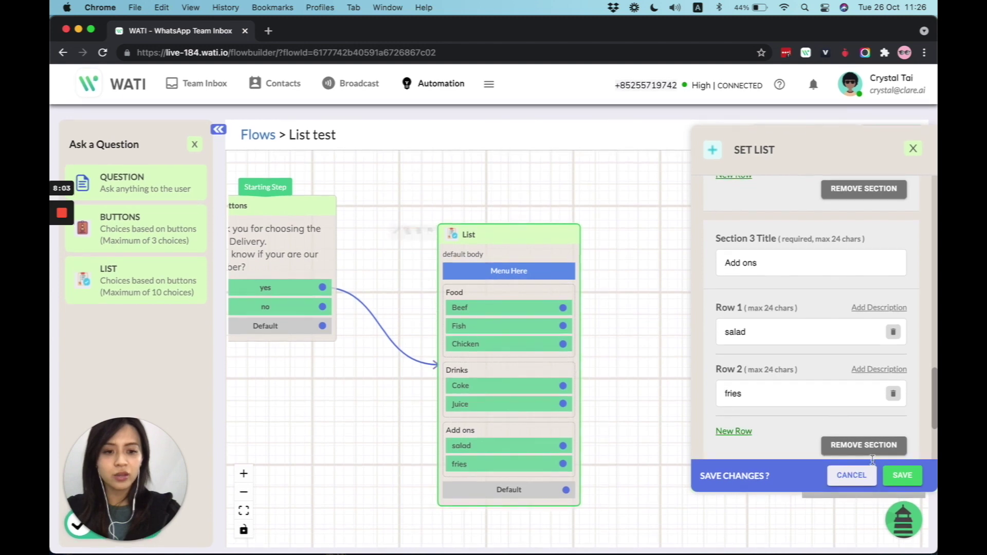
pyautogui.scroll(-4, 875, 460)
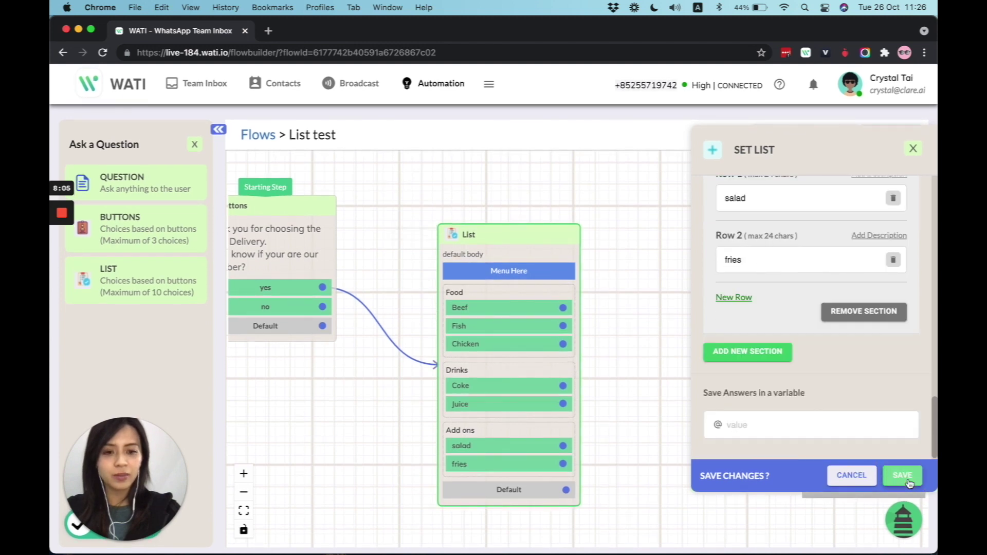
# Save the Food Menu list settings, then save the whole List test flow.
pyautogui.click(905, 475)
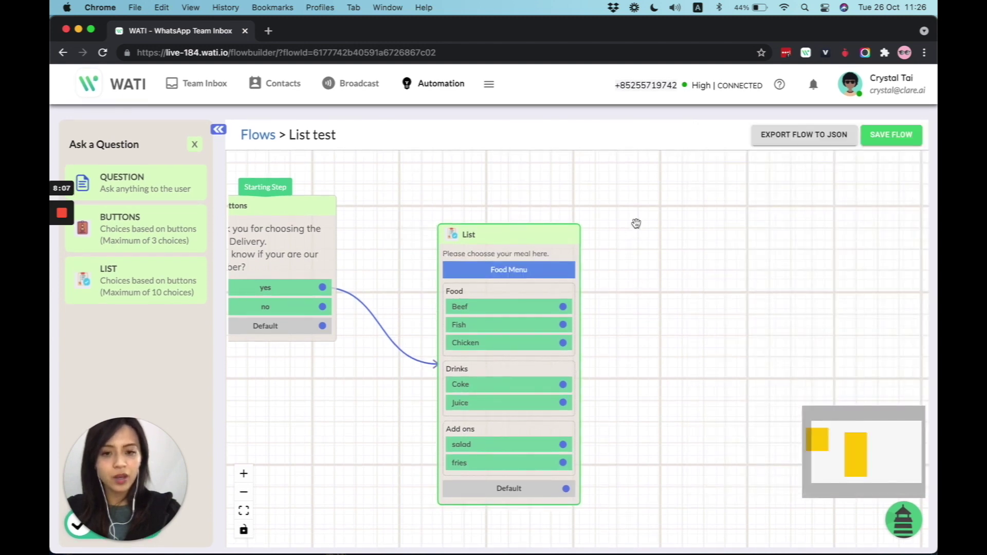
pyautogui.hscroll(-5, 709, 238)
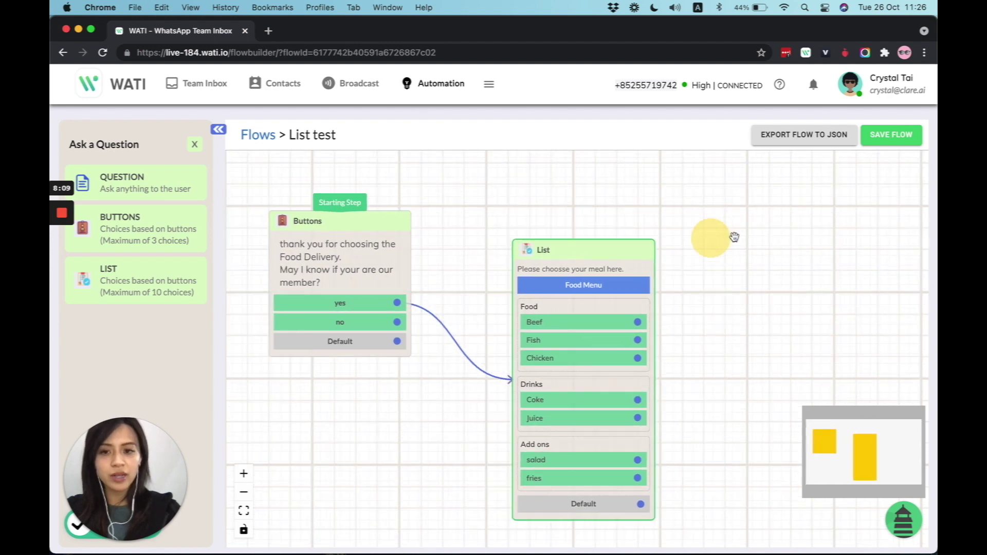
pyautogui.hscroll(-2, 734, 232)
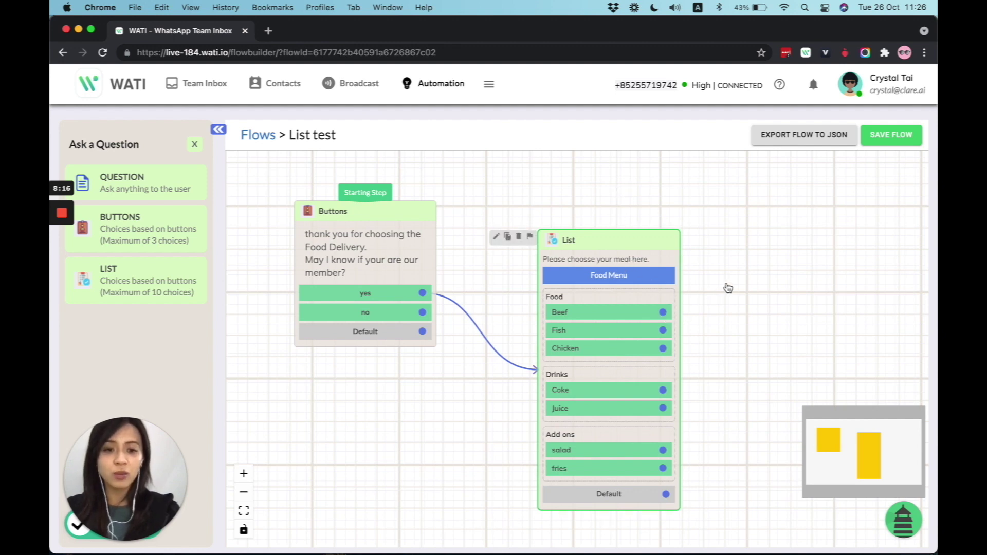
pyautogui.moveTo(728, 288); pyautogui.dragTo(728, 288)
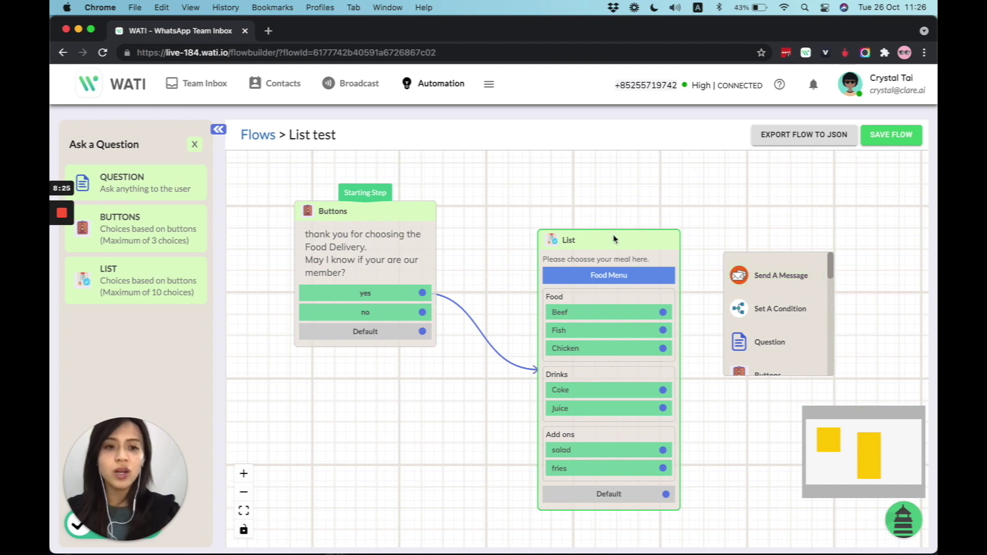
pyautogui.click(885, 138)
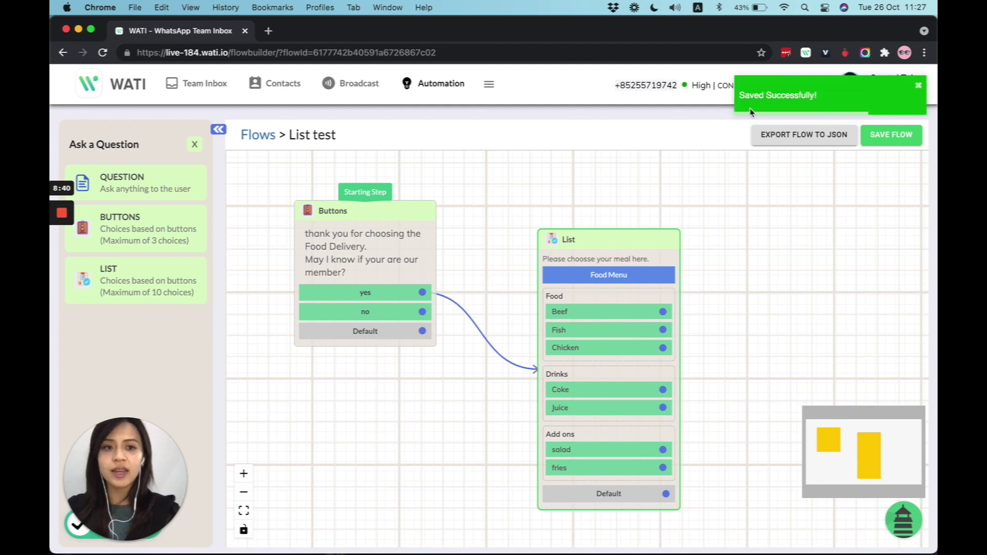
# Create a new keyword action and enter the keyword 'list test', correcting a typo.
pyautogui.click(437, 90)
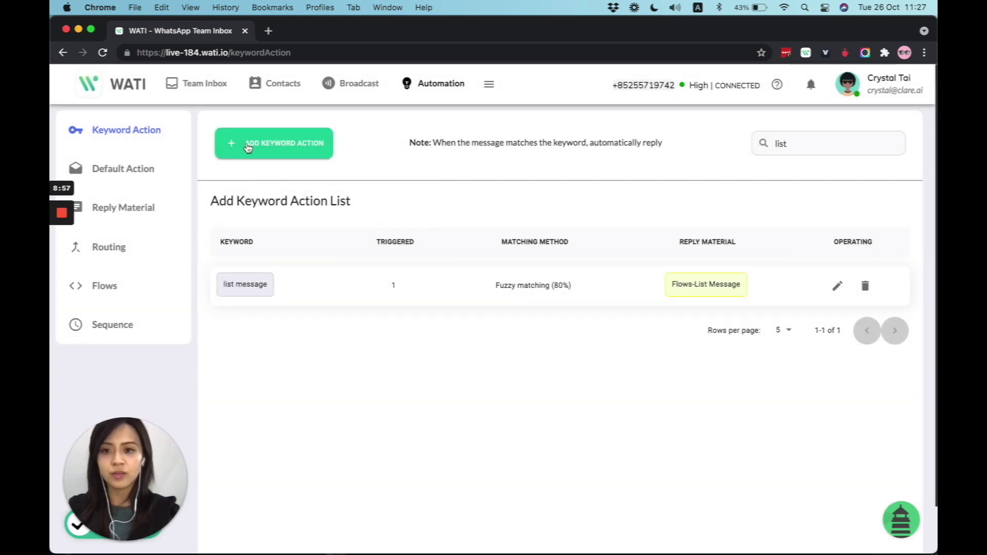
pyautogui.click(247, 148)
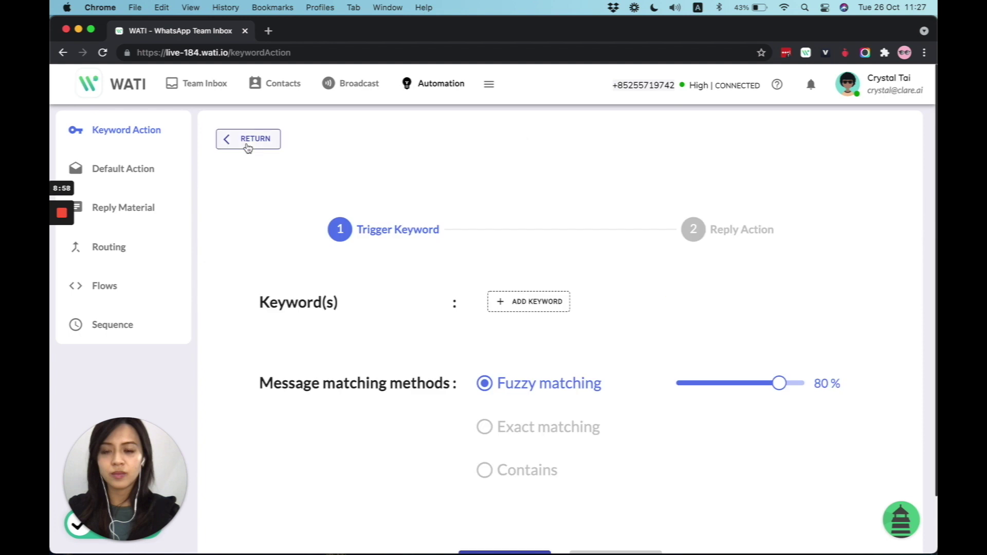
pyautogui.click(531, 302)
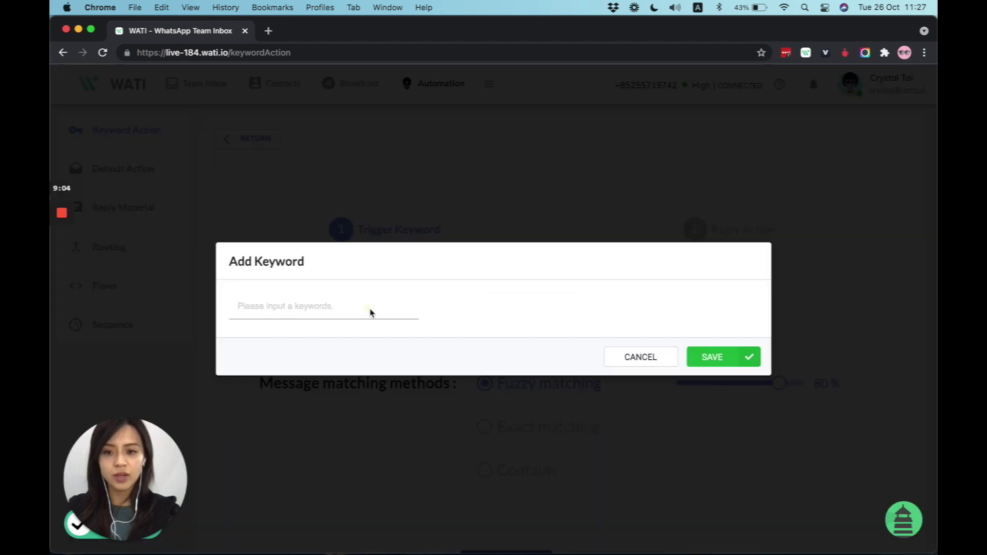
pyautogui.click(370, 308)
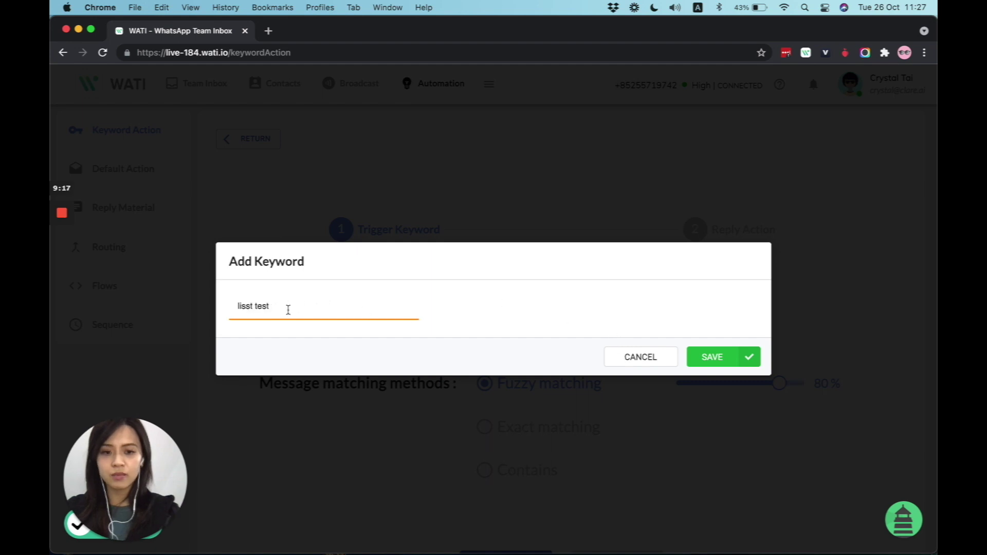
pyautogui.click(246, 304)
pyautogui.press('BackSpace')
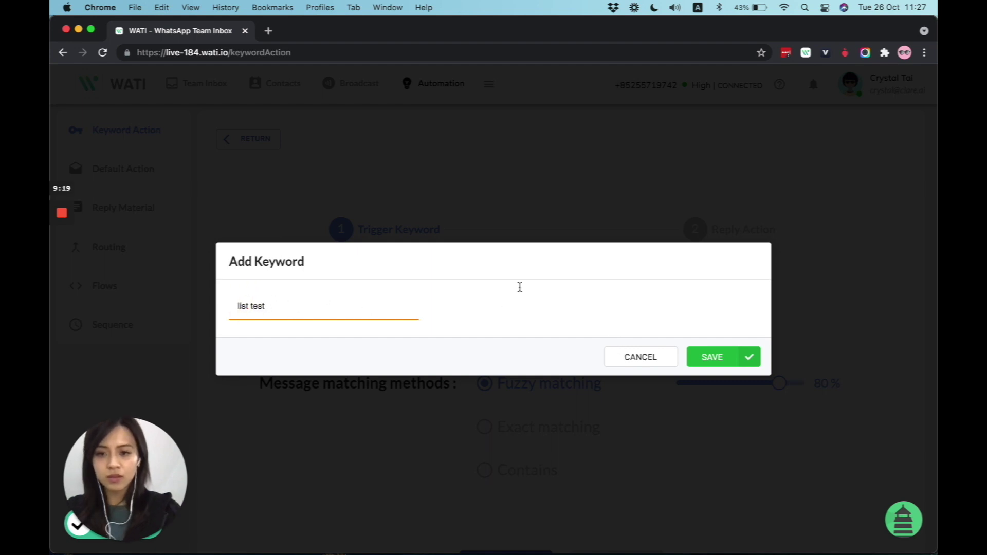
# Save the 'list test' keyword and set the List test flow as its reply.
pyautogui.click(731, 355)
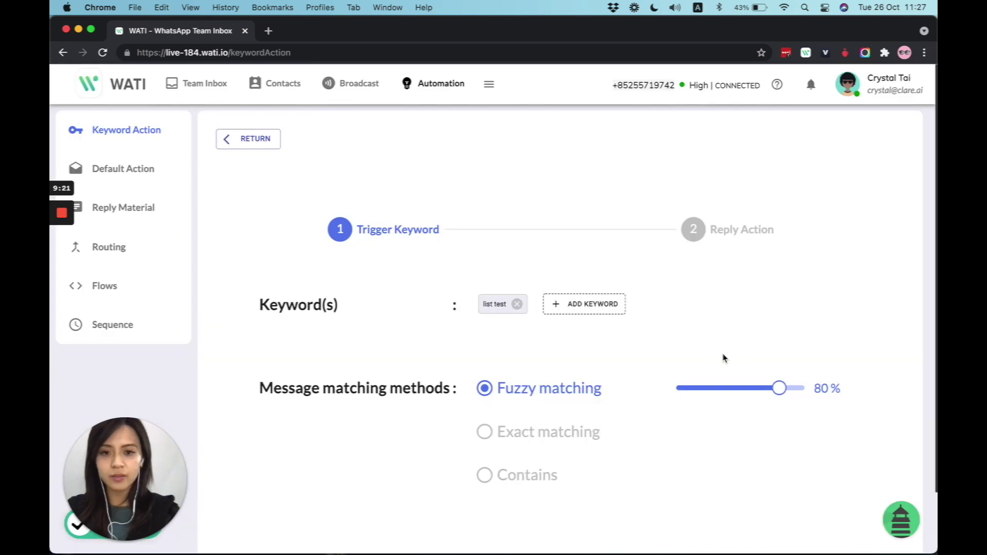
pyautogui.scroll(-2, 622, 403)
pyautogui.click(526, 510)
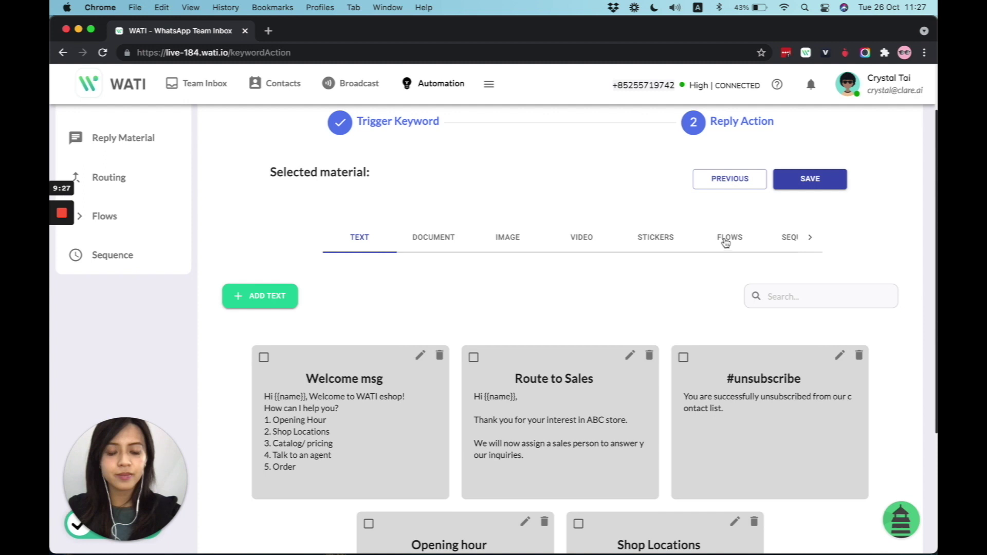
pyautogui.click(727, 240)
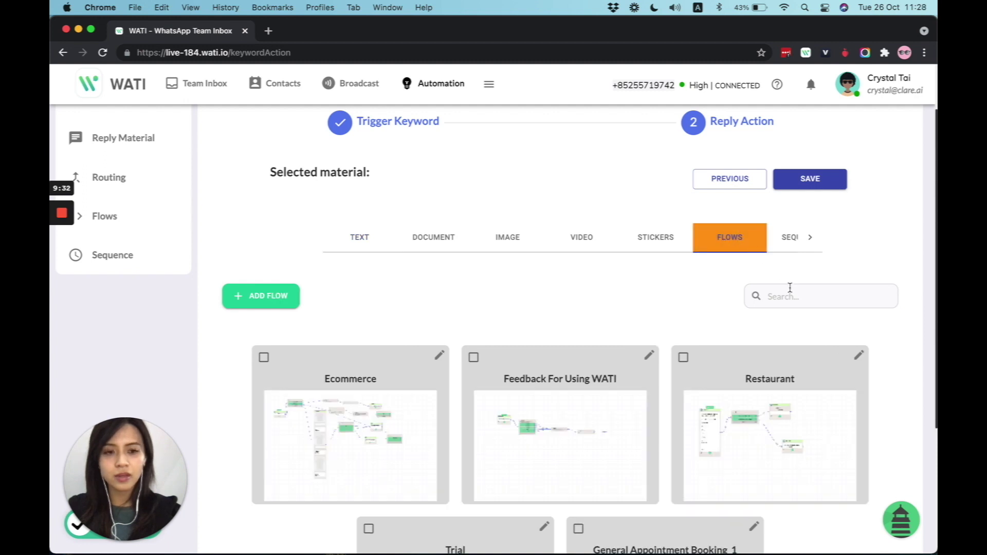
pyautogui.click(791, 291)
pyautogui.write('list test')
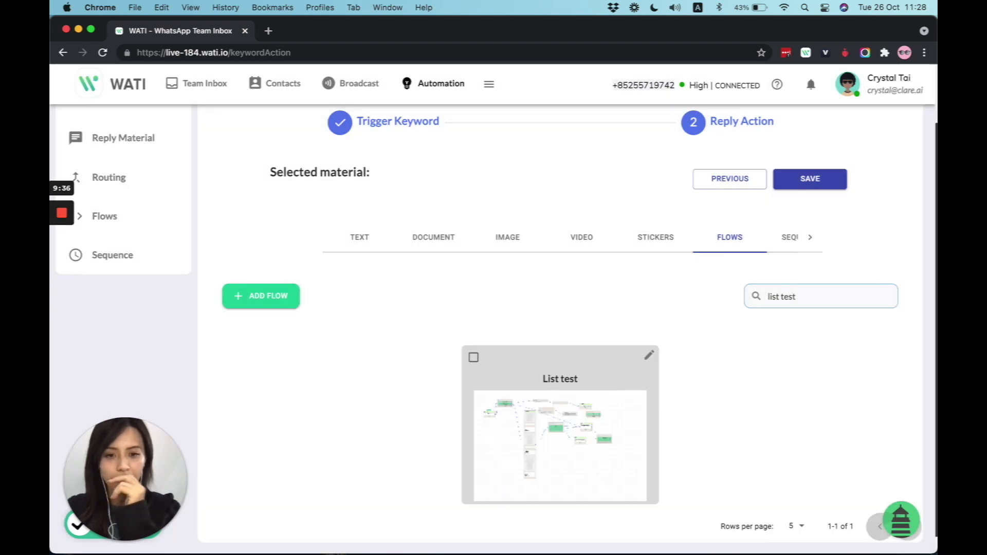
pyautogui.click(473, 358)
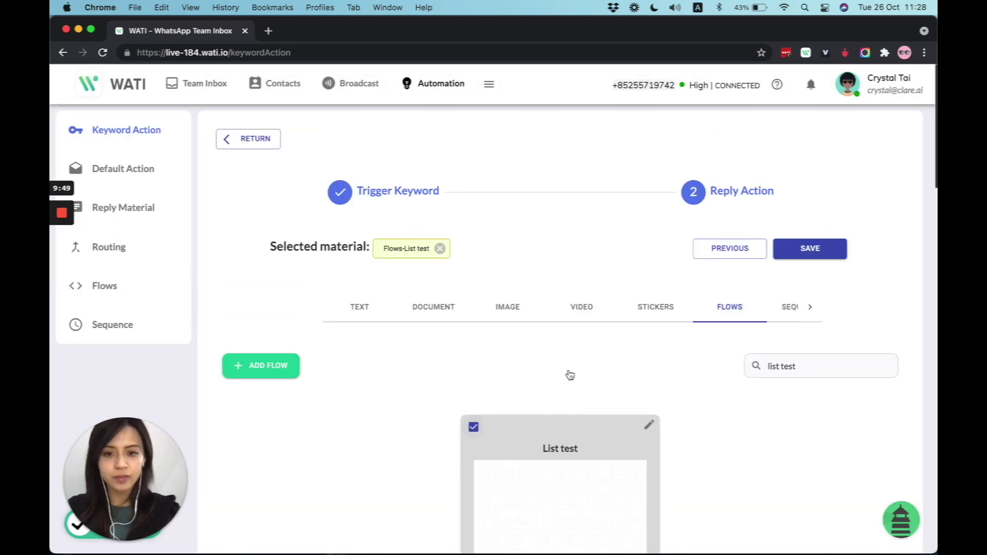
pyautogui.click(789, 258)
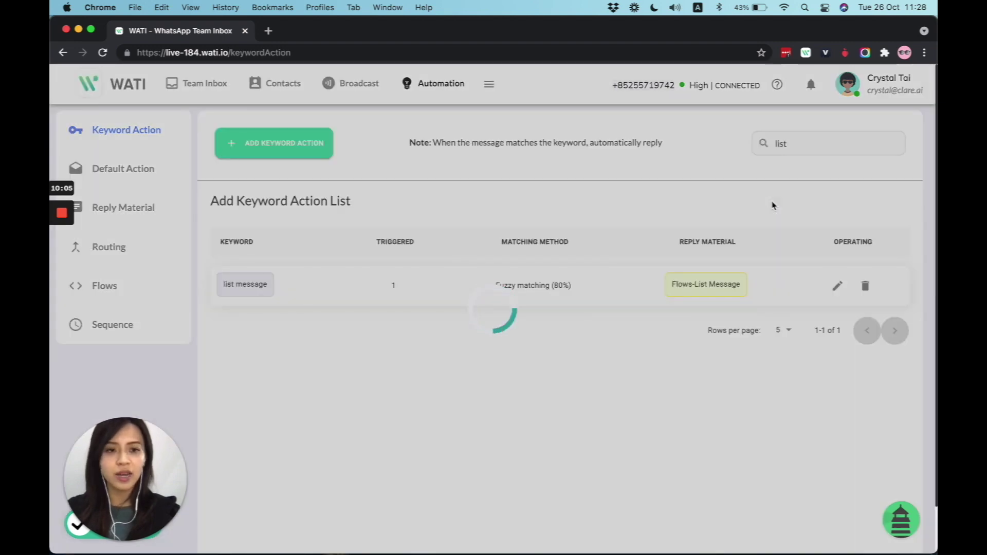
# Bring the ApowerMirror phone window forward and reposition it, then reopen WATI's List test flow.
pyautogui.hotkey('ctrl', 'Up')
pyautogui.click(838, 200)
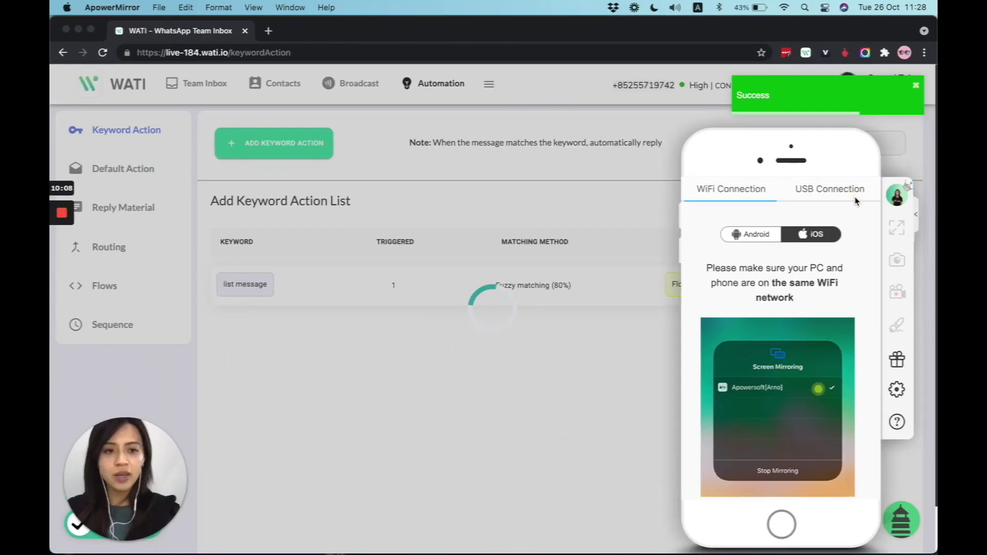
pyautogui.moveTo(827, 135); pyautogui.dragTo(794, 116)
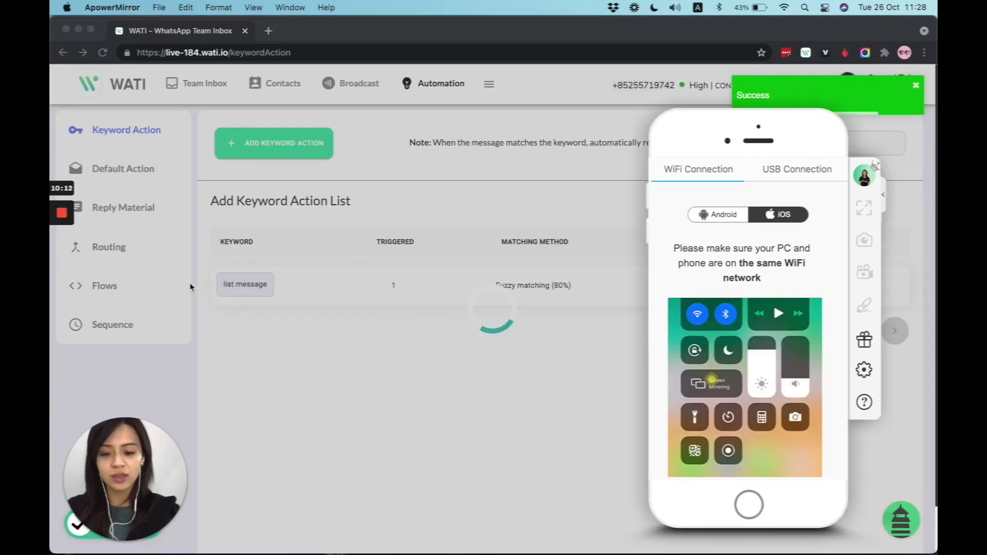
pyautogui.click(105, 286)
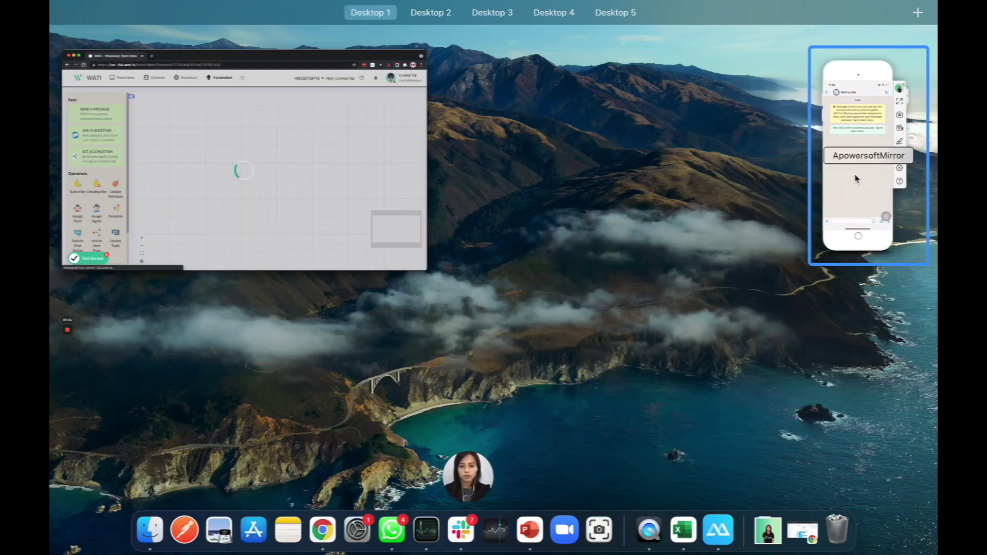
# Show the mirrored phone displaying the Food Menu list with Food, Drinks and Add ons.
pyautogui.click(845, 93)
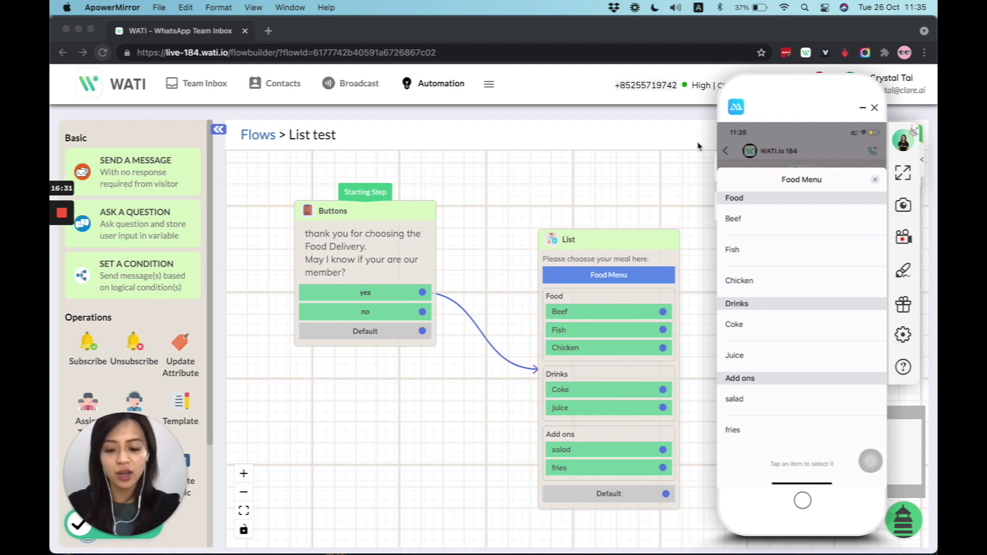
# Tick Fish in the Food Menu on the mirrored phone.
pyautogui.click(748, 250)
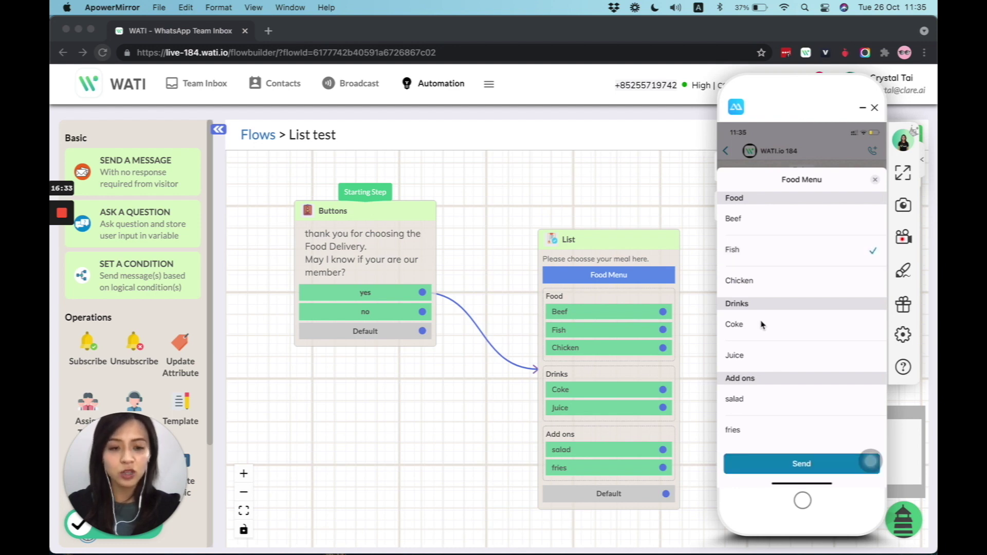